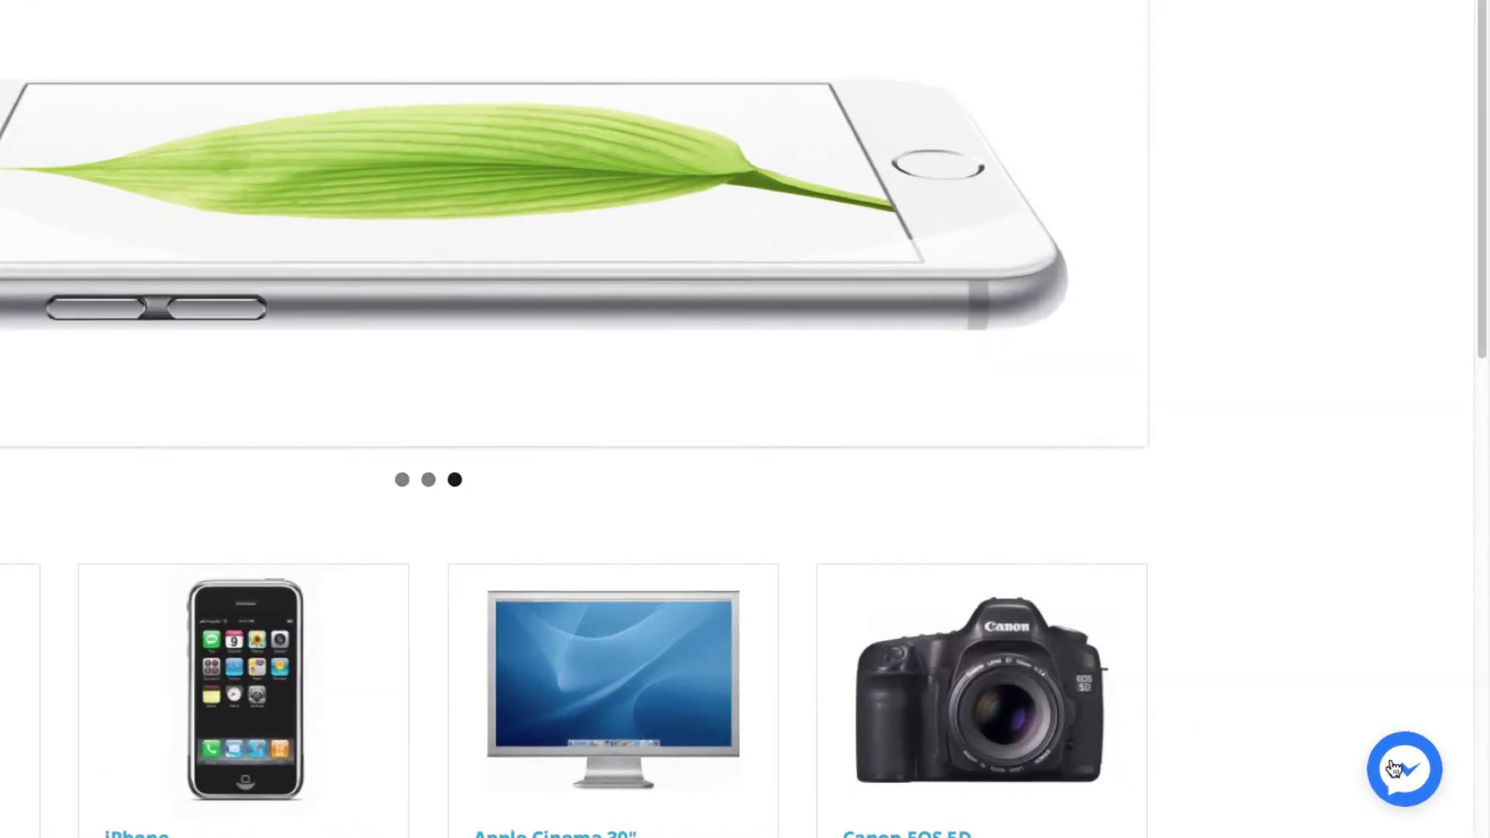
- In the store's Messenger chat, ask 'What's up with the iPhones?'
{"action": "left_click", "coordinate": [1409, 773]}
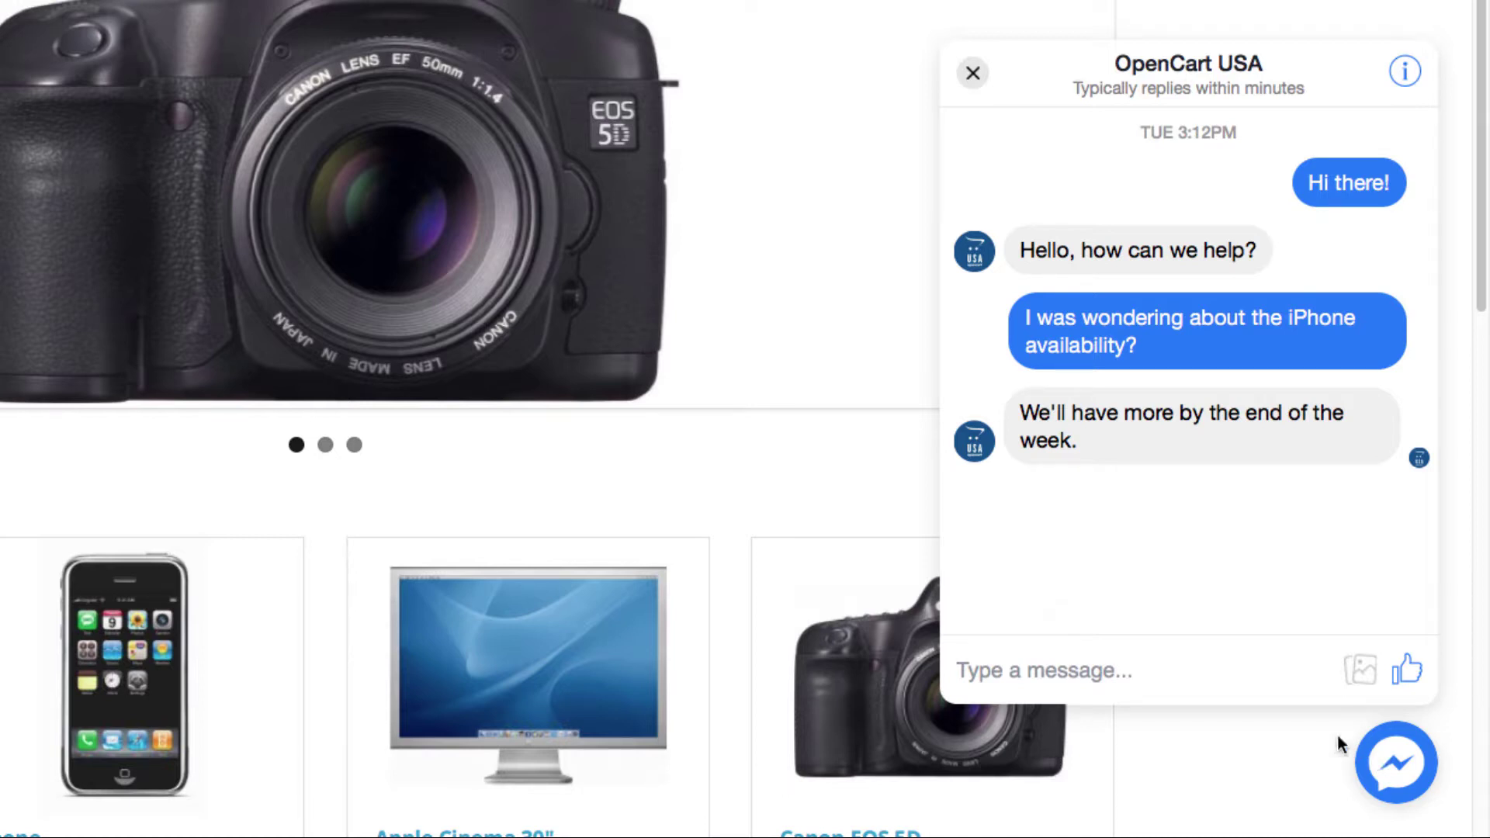
{"action": "type", "text": "What's up with the iPhones?"}
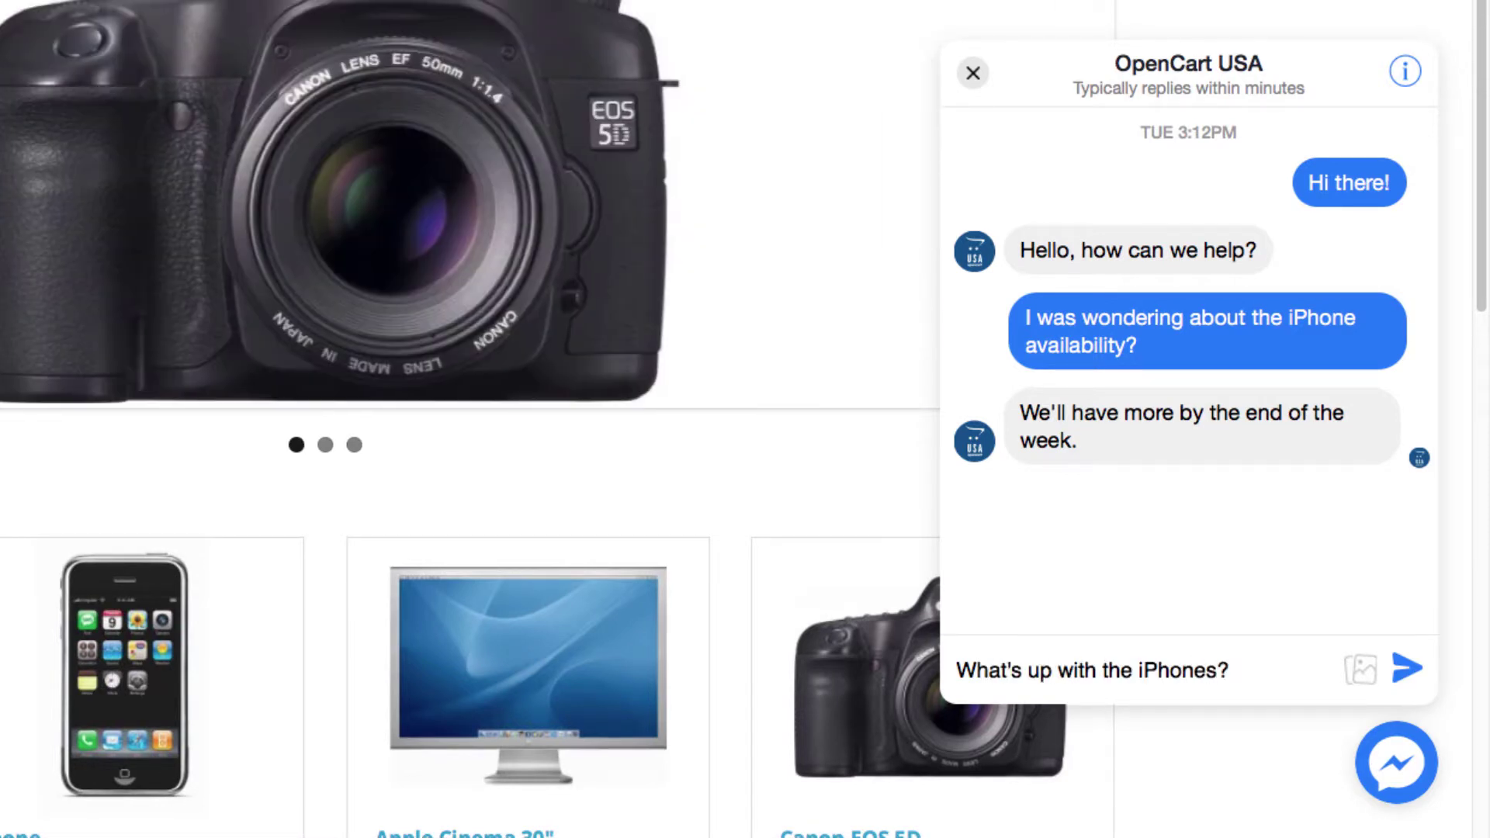
{"action": "key", "text": "Return"}
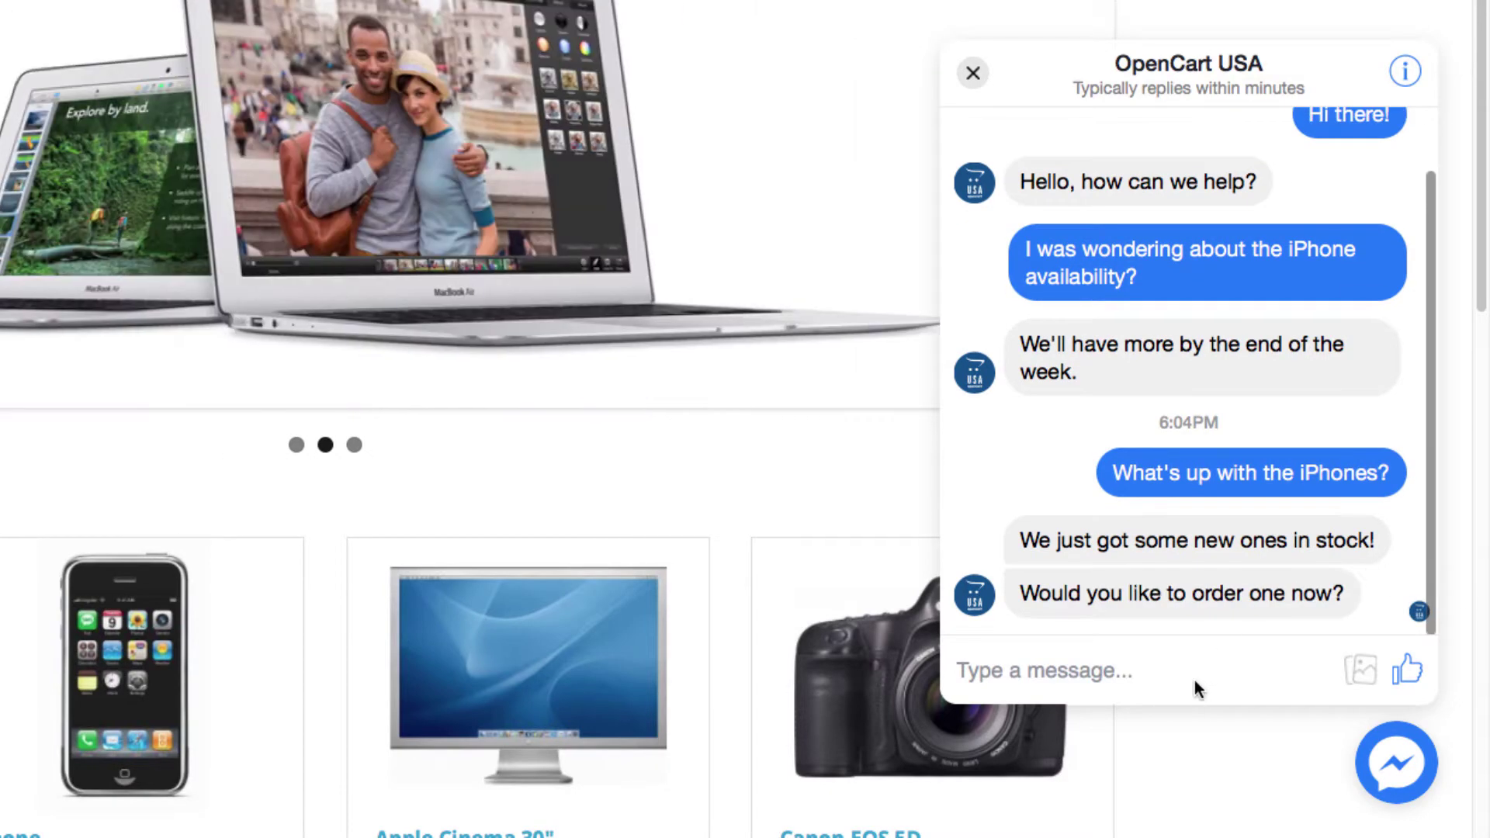
- Reply 'That's awesome! Sure!' and then 'Thank you! ;)' in the chat
{"action": "left_click", "coordinate": [1192, 669]}
{"action": "type", "text": "That's awesome! Sure!"}
{"action": "key", "text": "Return"}
{"action": "type", "text": "Thank you! ;)"}
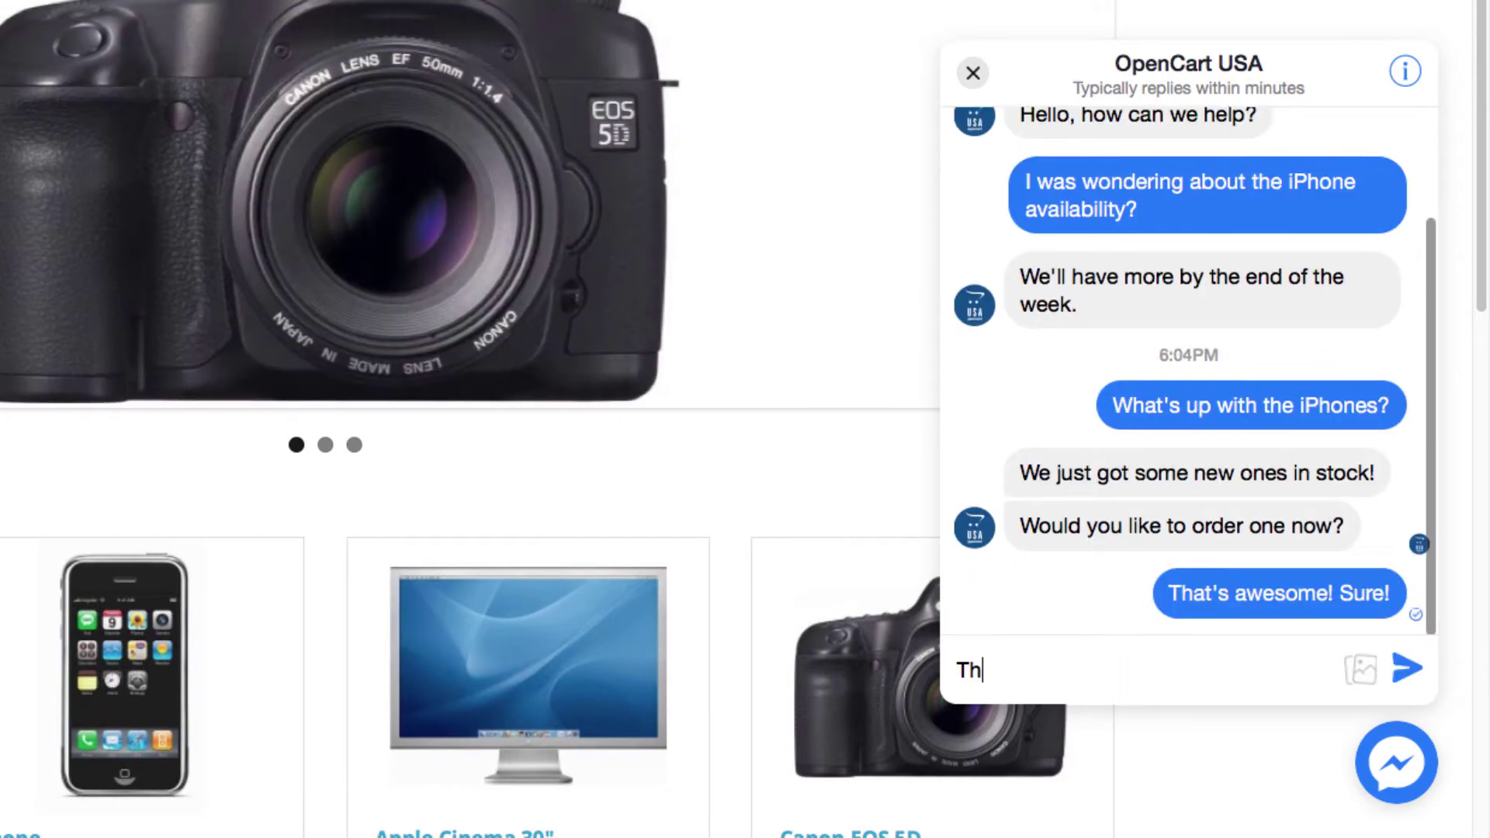
{"action": "key", "text": "Return"}
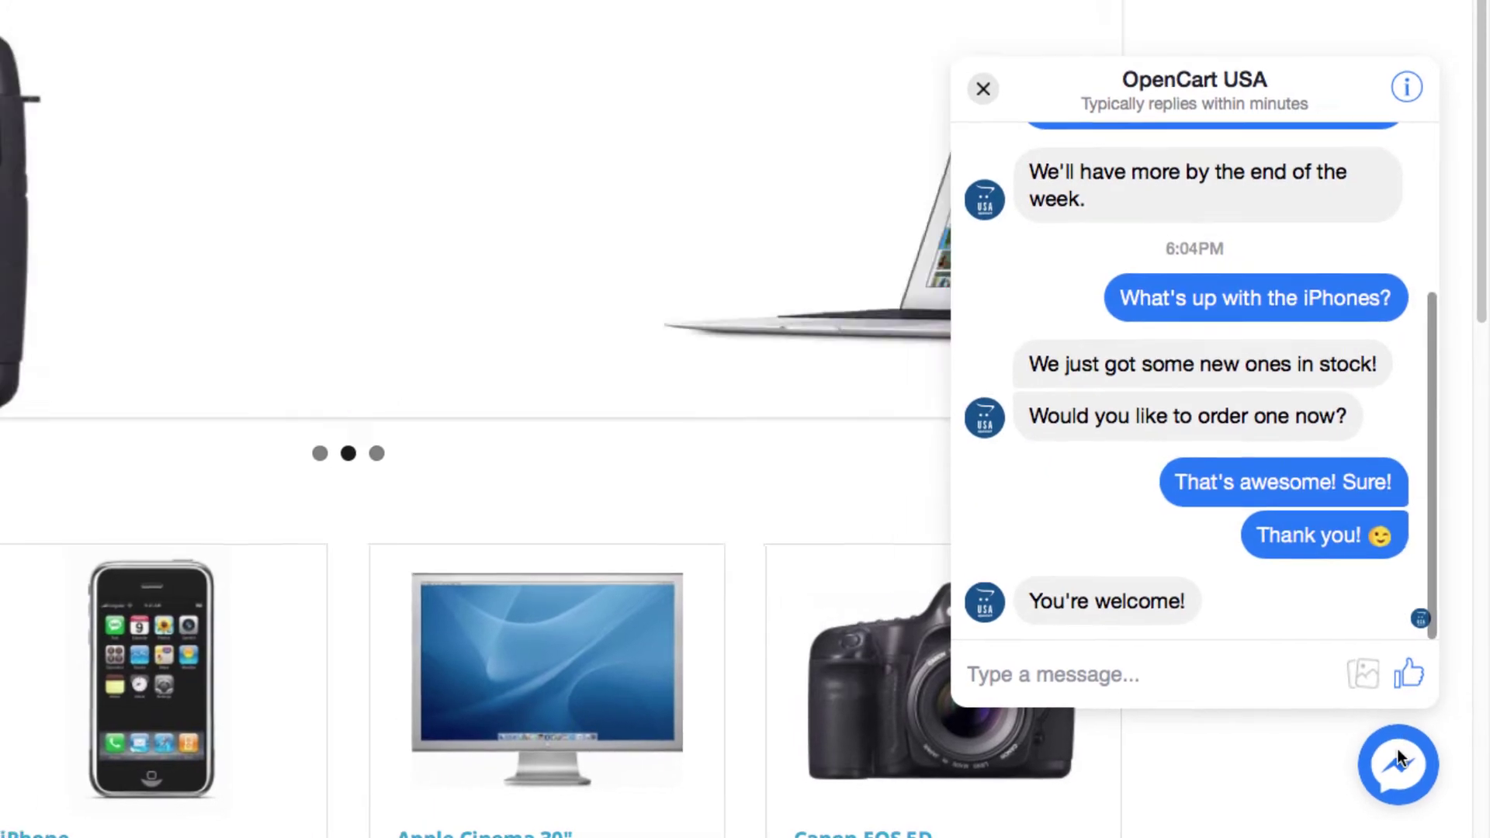
- Close the Messenger chat and add the featured iPhone to the cart from its product page
{"action": "left_click", "coordinate": [1397, 762]}
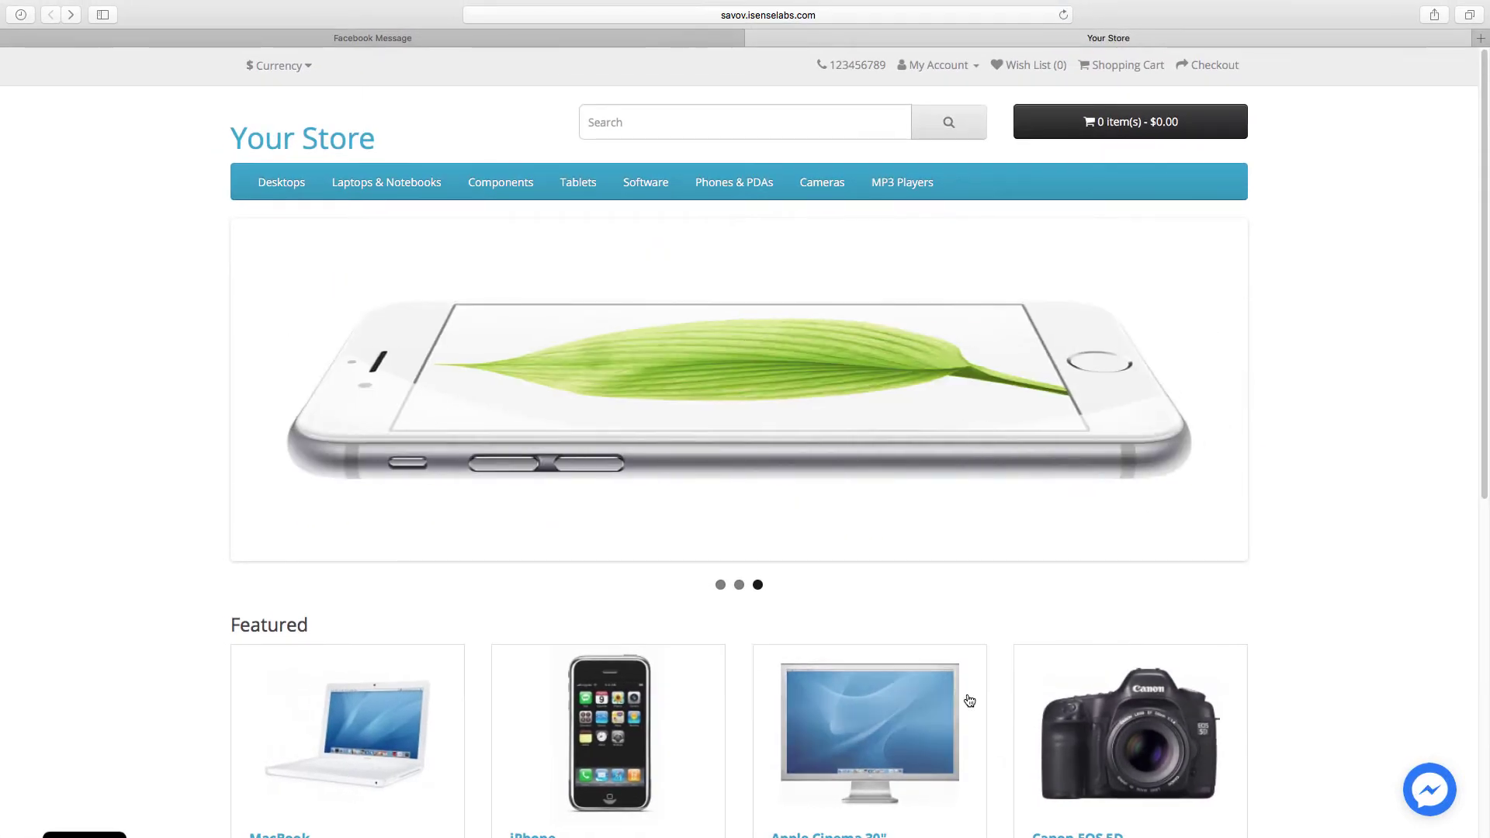
{"action": "left_click", "coordinate": [650, 700]}
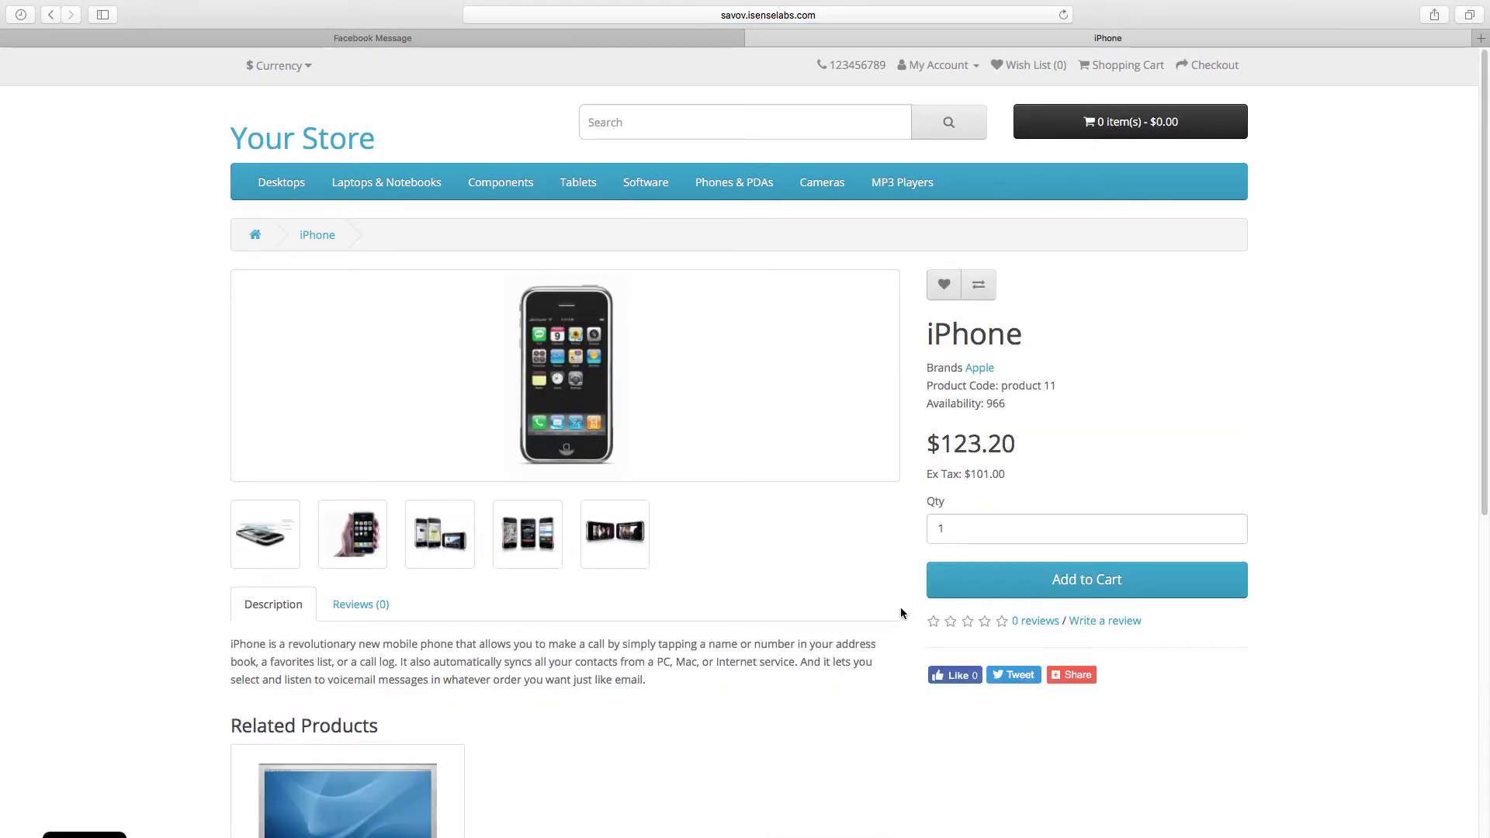
{"action": "left_click", "coordinate": [1006, 583]}
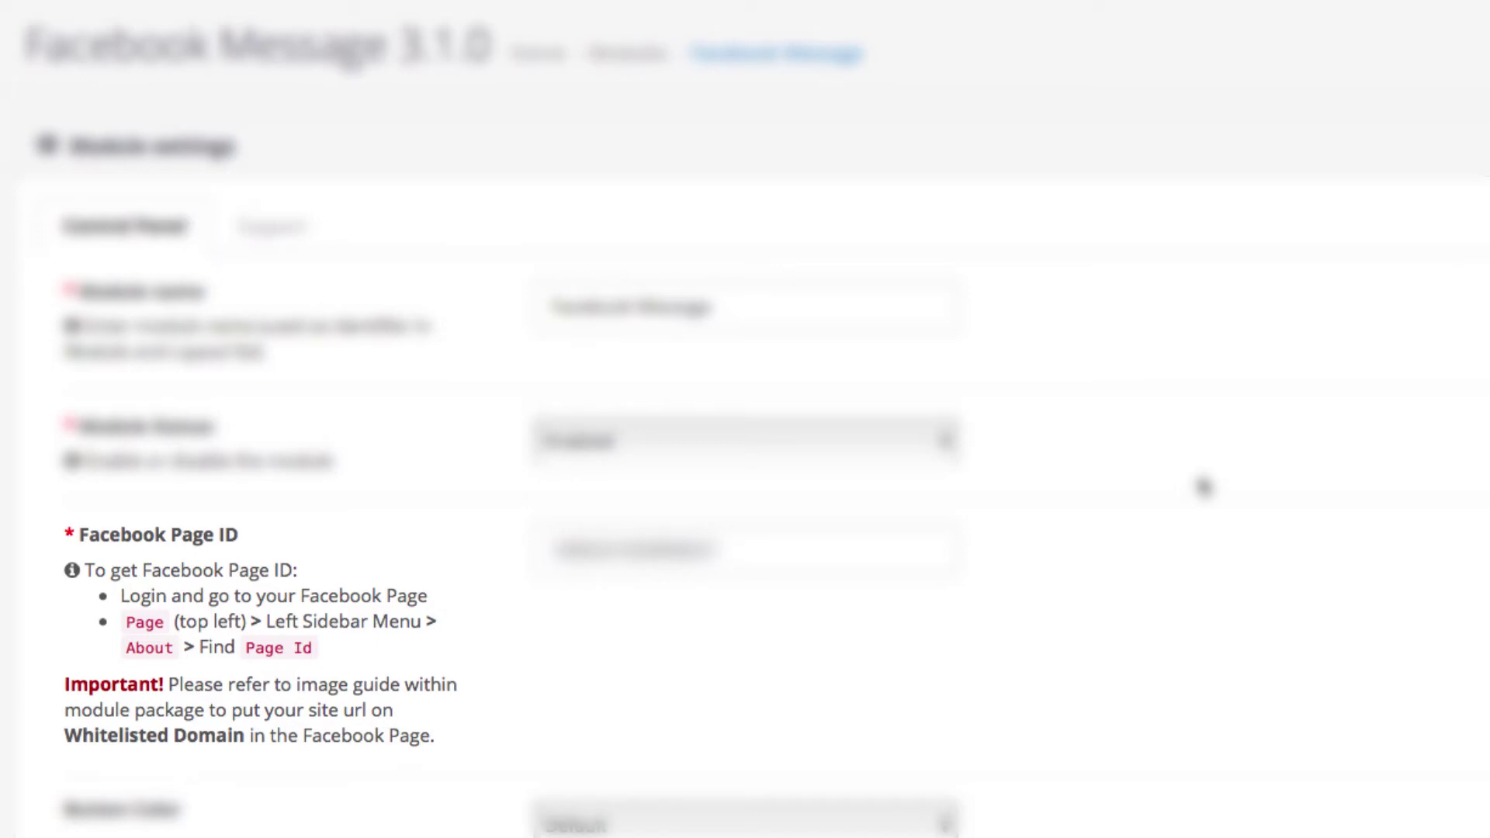
- Set the module's Button Color to Custom, then change it back to Default
{"action": "scroll", "coordinate": [1202, 487], "scroll_direction": "down", "scroll_amount": 3}
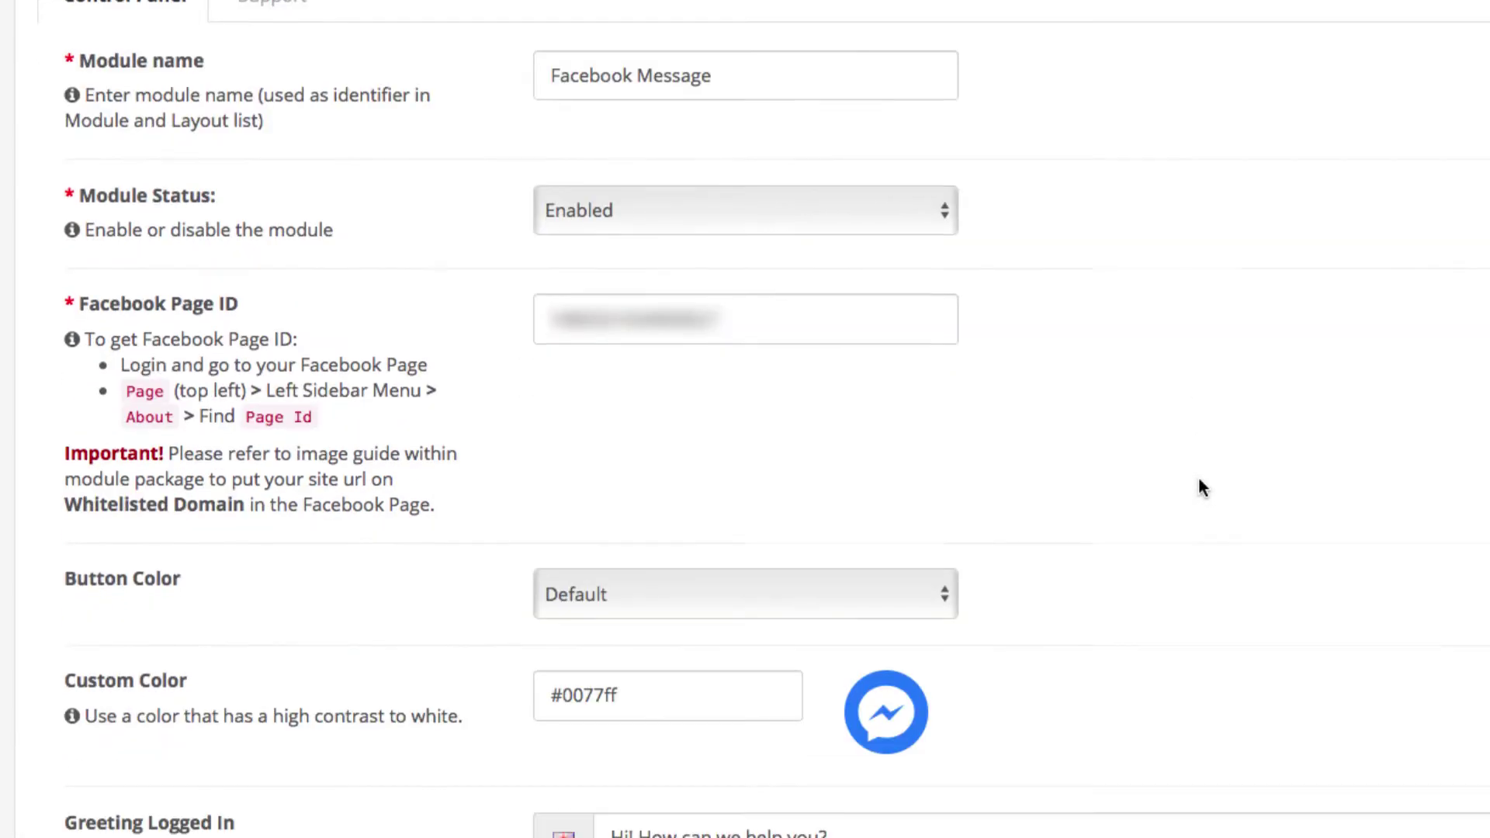
{"action": "scroll", "coordinate": [1200, 486], "scroll_direction": "down", "scroll_amount": 2}
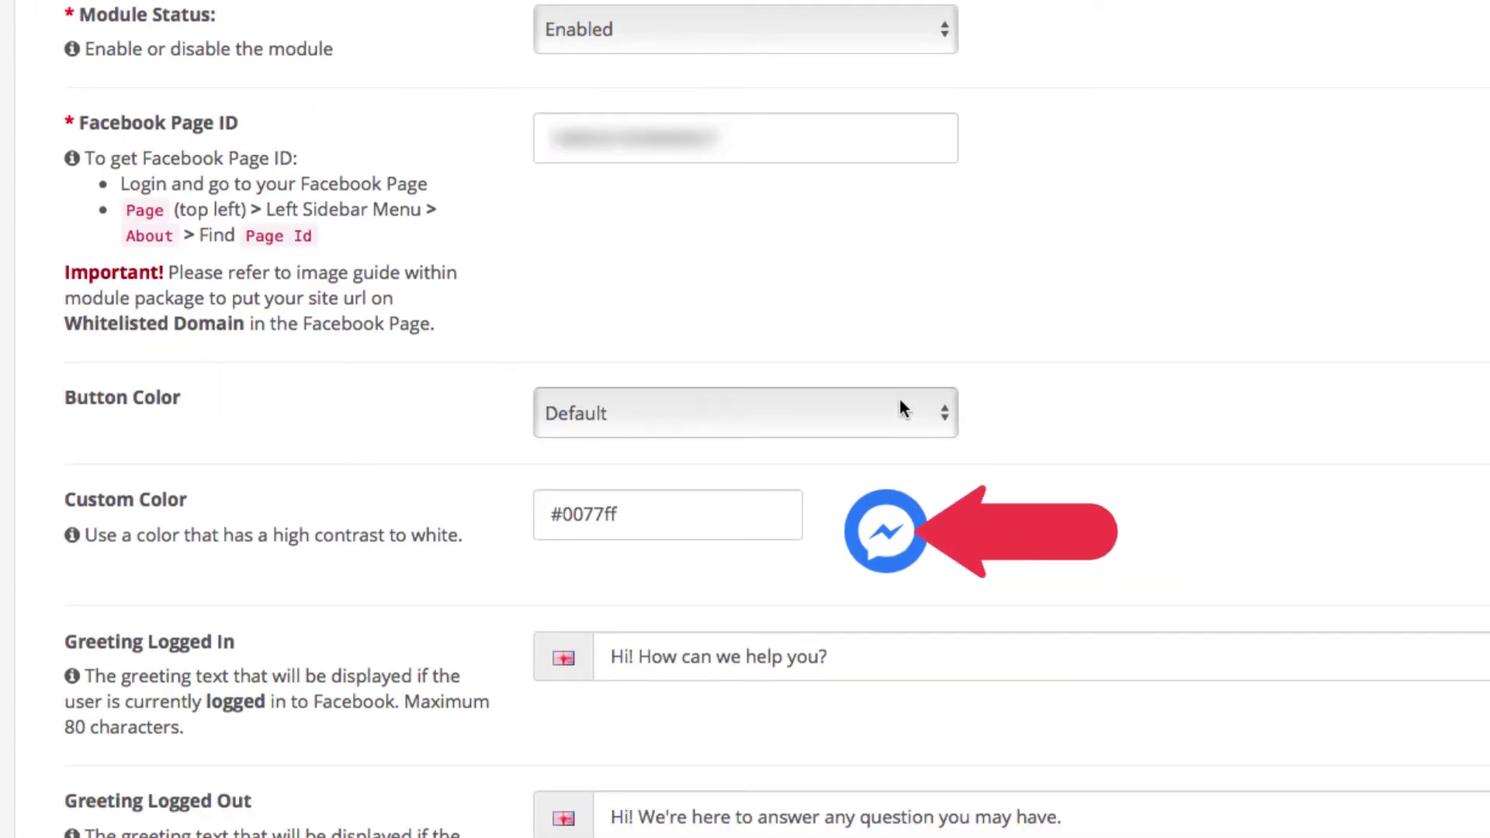
{"action": "left_click", "coordinate": [900, 400]}
{"action": "left_click", "coordinate": [884, 431]}
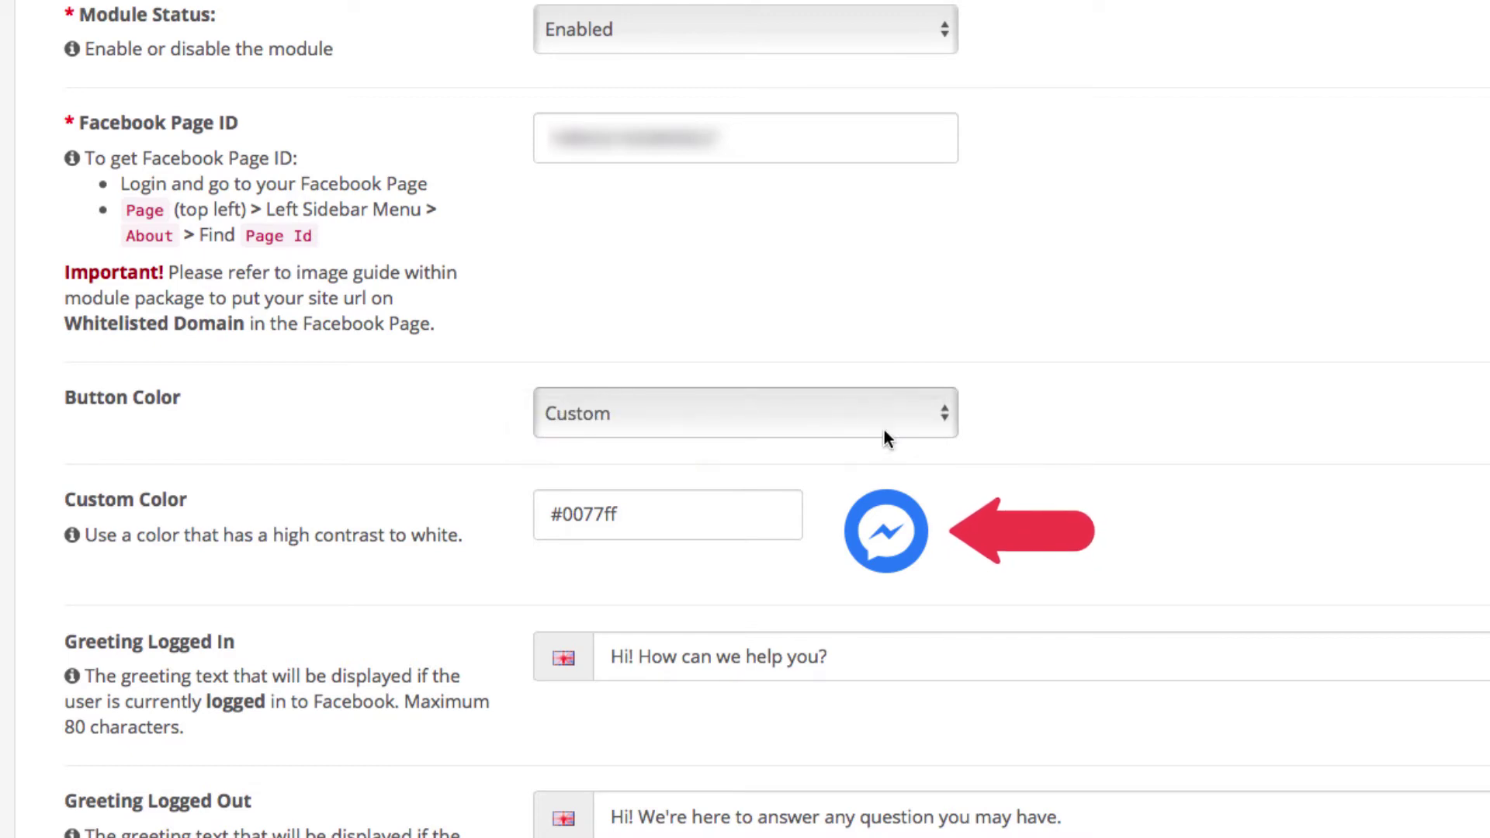
{"action": "left_click", "coordinate": [882, 409]}
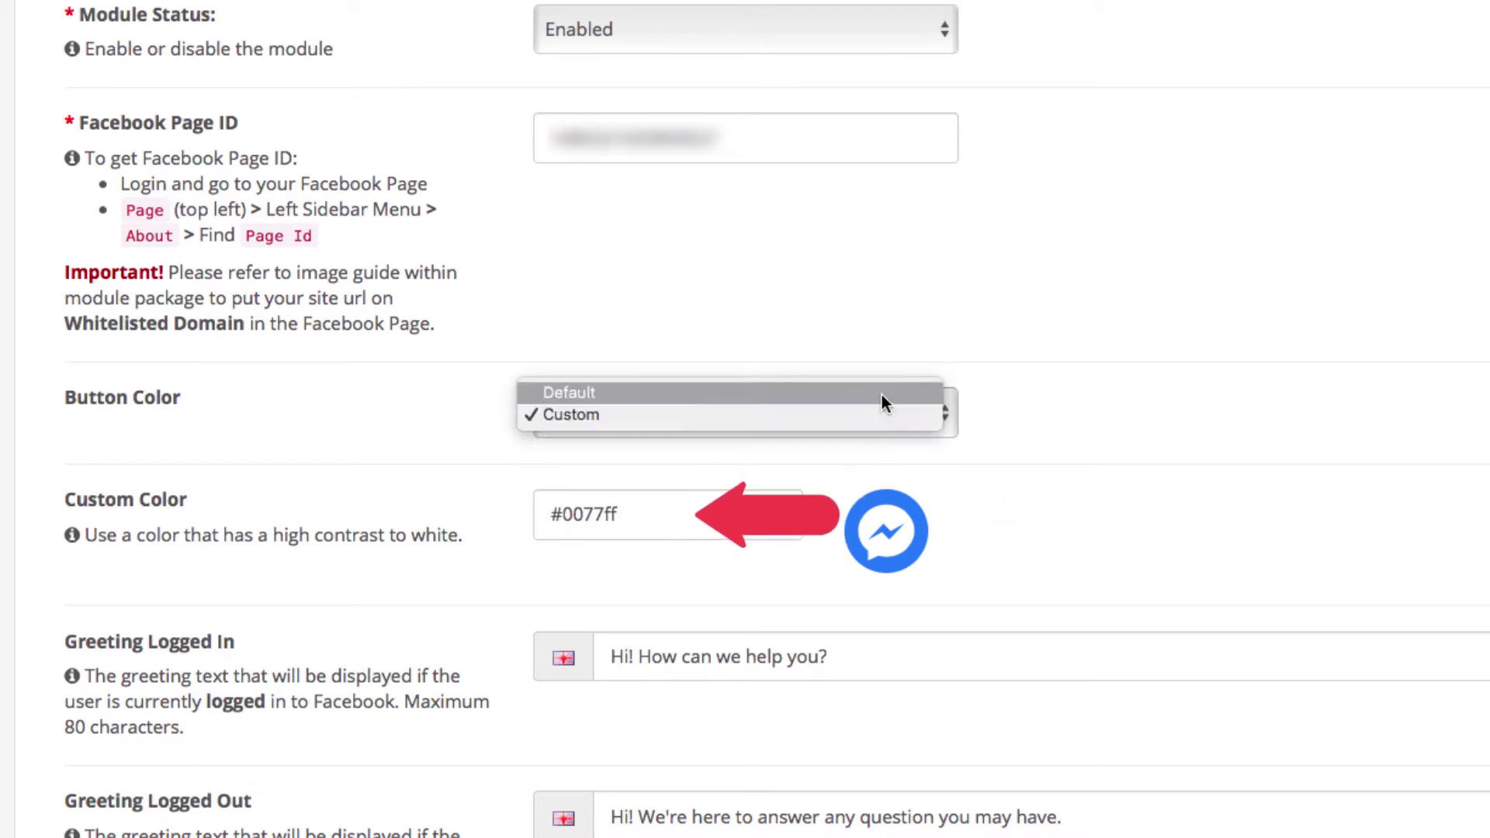
{"action": "left_click", "coordinate": [881, 394]}
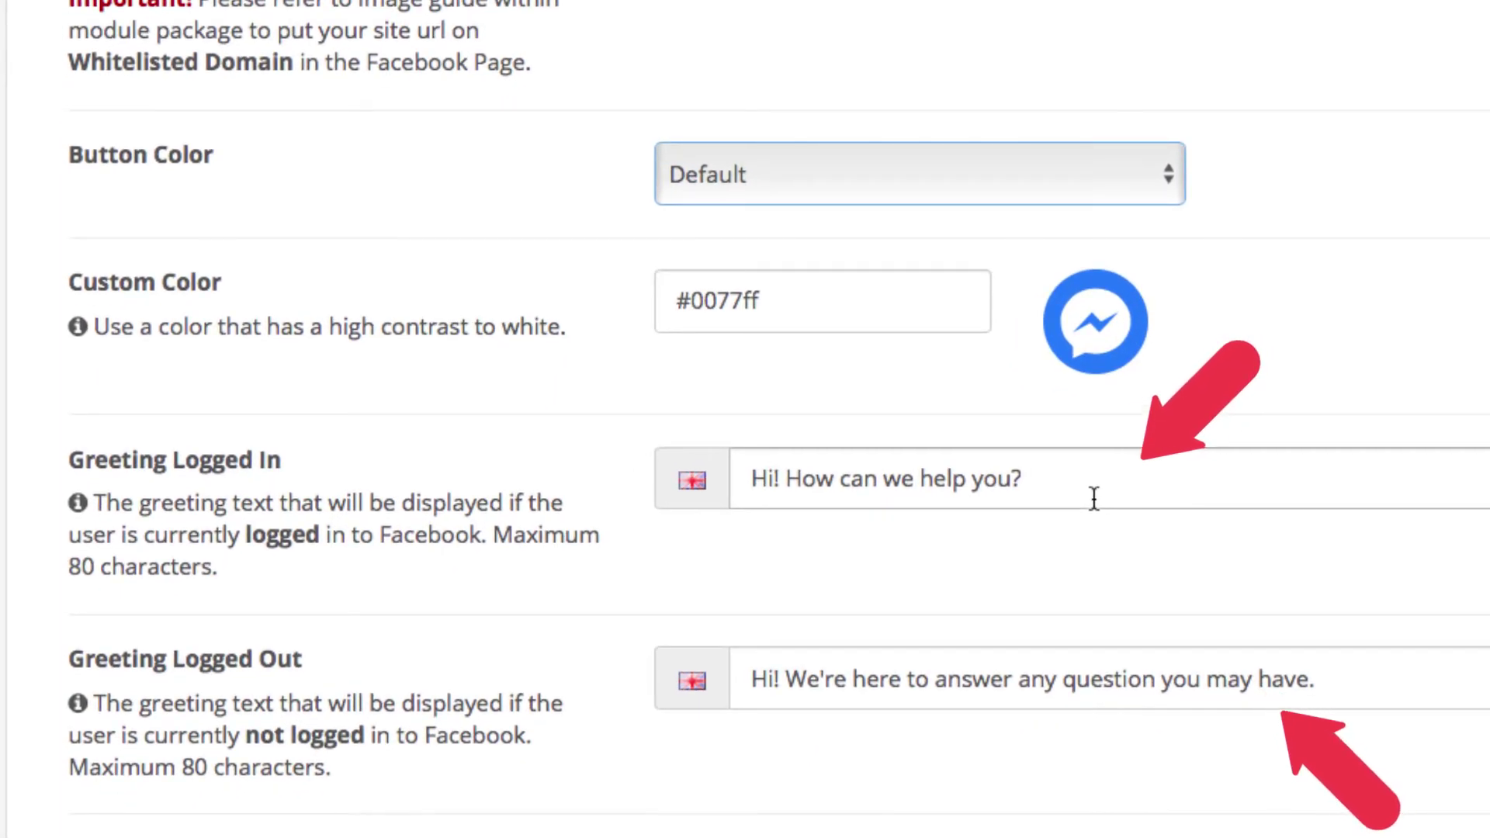
{"action": "left_click", "coordinate": [1087, 735]}
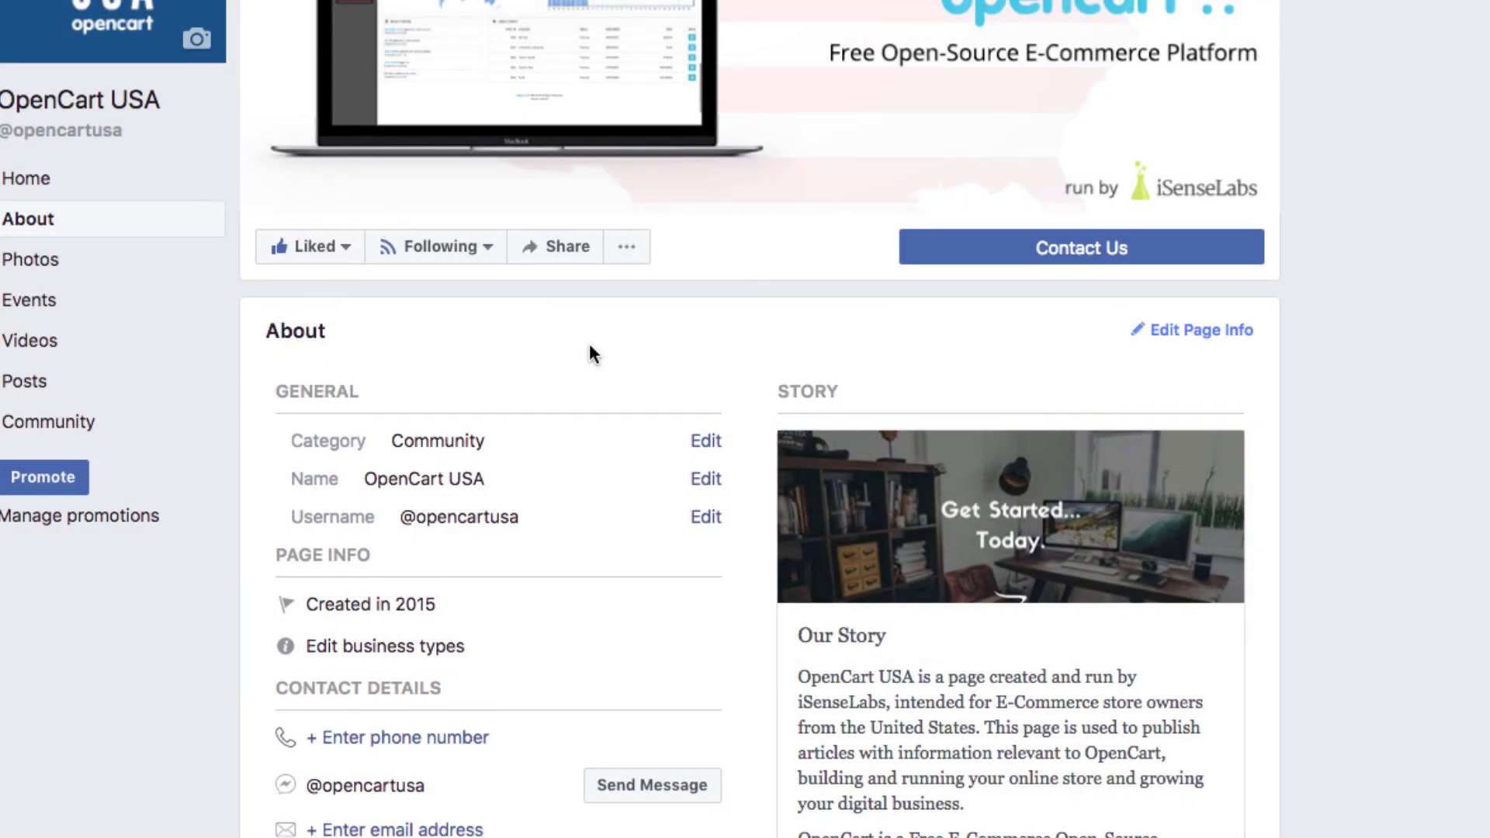
- Copy the Page ID from the Facebook page's About section into OpenCart's Facebook Page ID field
{"action": "scroll", "coordinate": [589, 350], "scroll_direction": "down", "scroll_amount": 8}
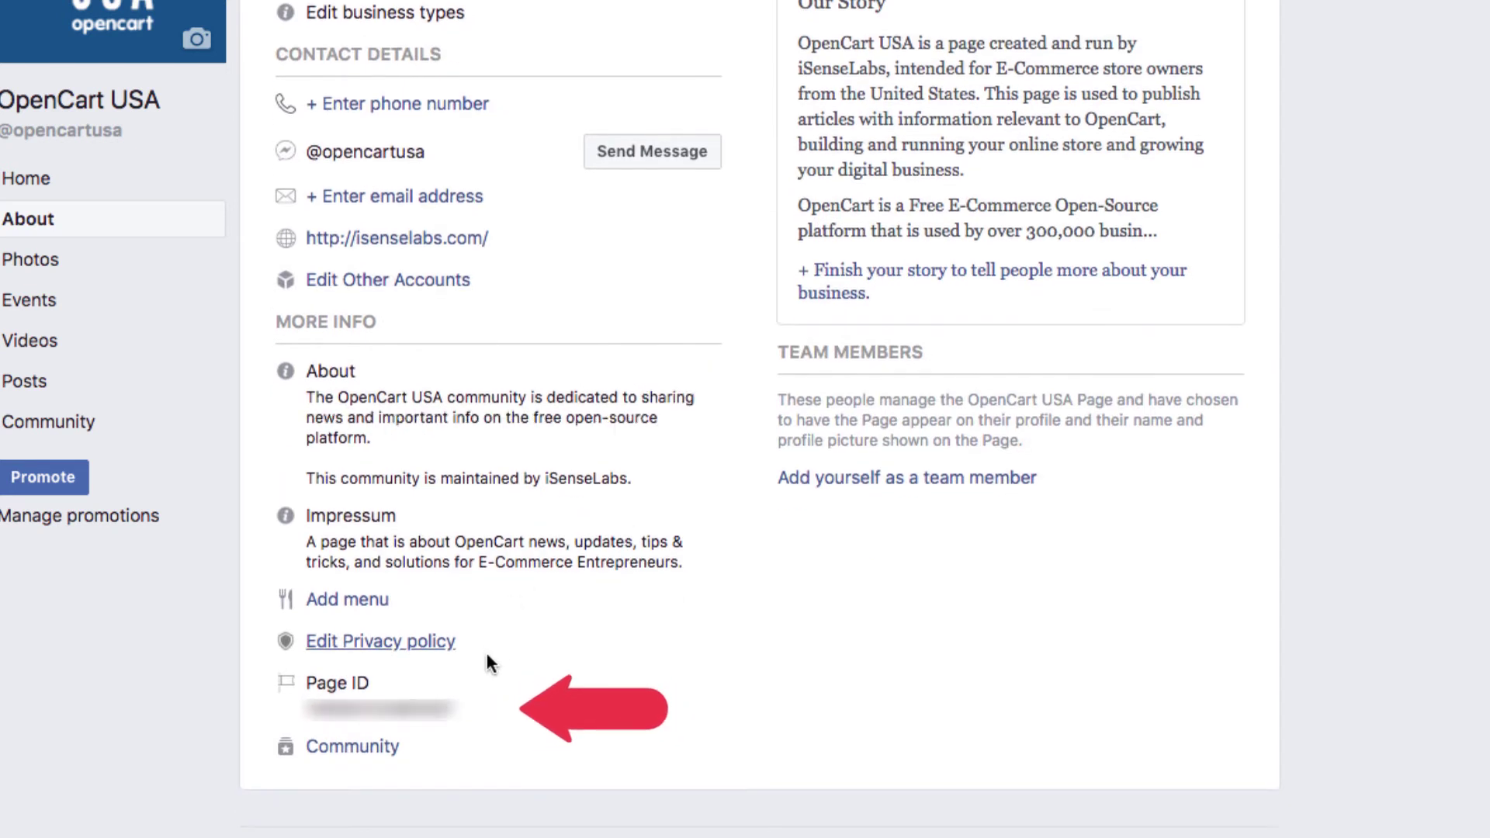
{"action": "left_click_drag", "start_coordinate": [454, 708], "coordinate": [301, 710]}
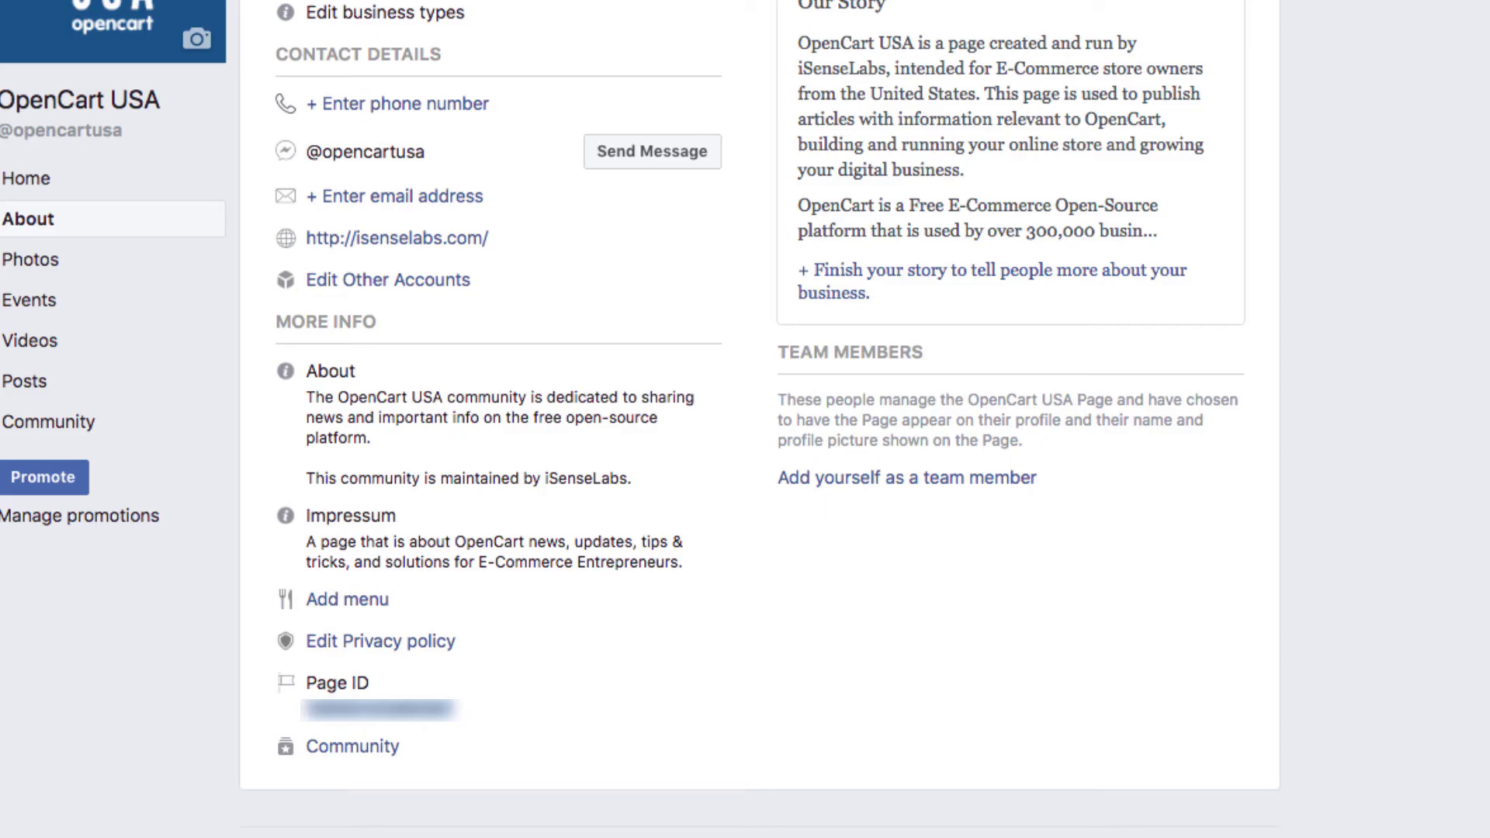
{"action": "key", "text": "super+Tab"}
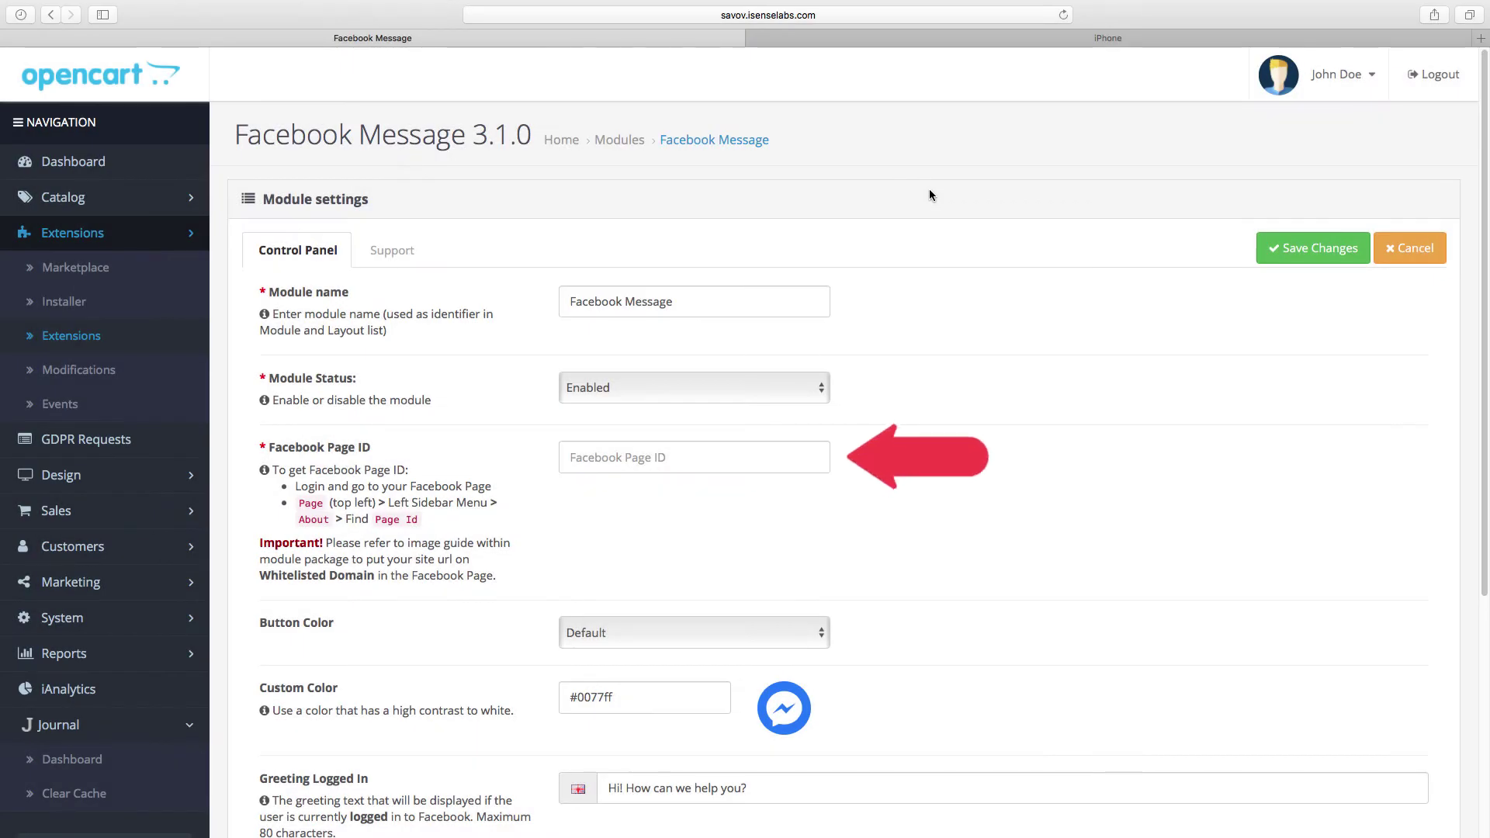
{"action": "left_click", "coordinate": [794, 451]}
{"action": "key", "text": "super+v"}
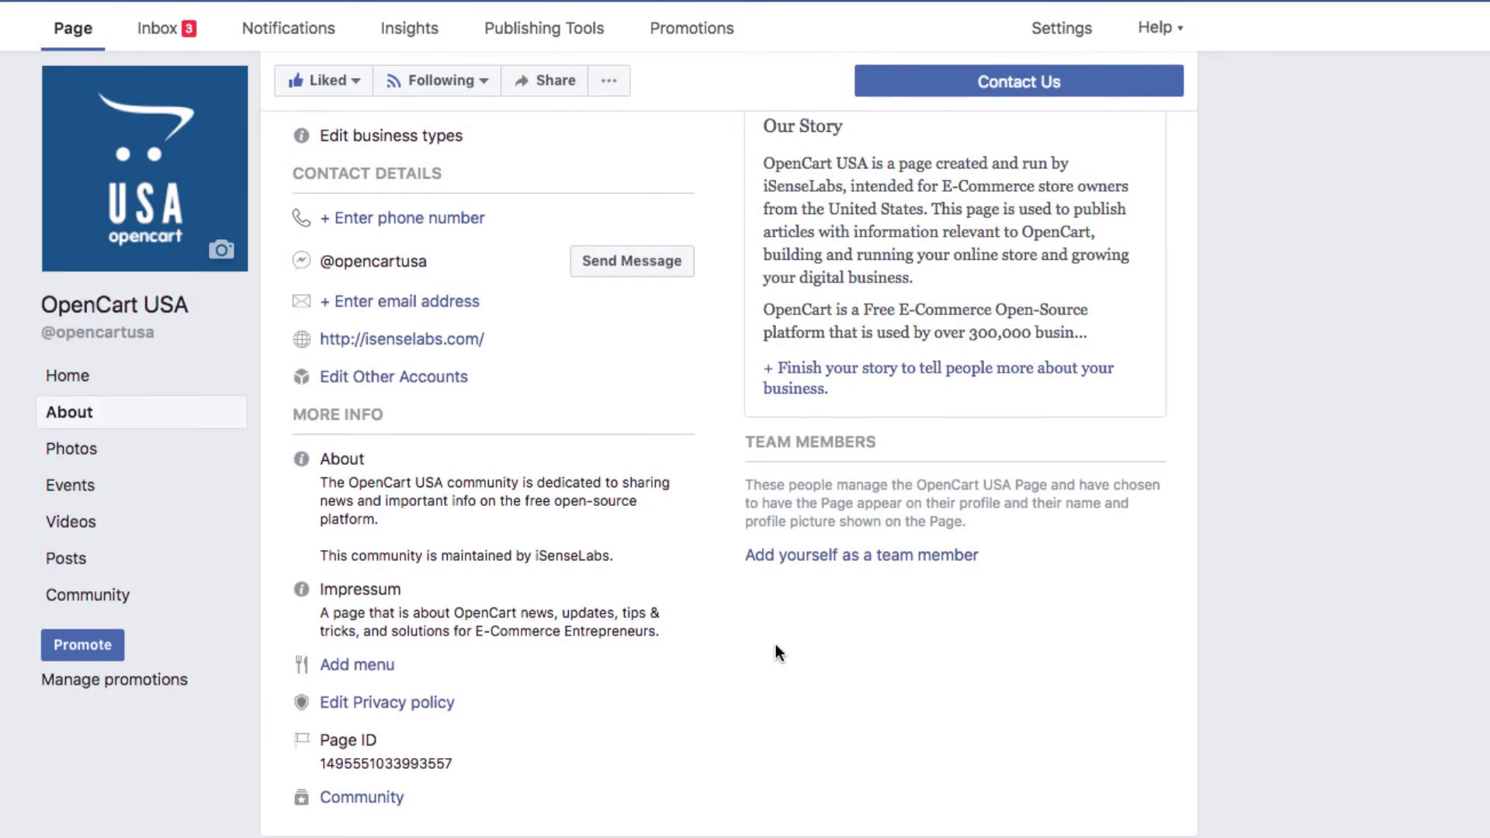
- Go to the Facebook page's Settings > Messenger platform and scroll to the whitelisted domains box
{"action": "scroll", "coordinate": [776, 652], "scroll_direction": "up", "scroll_amount": 8}
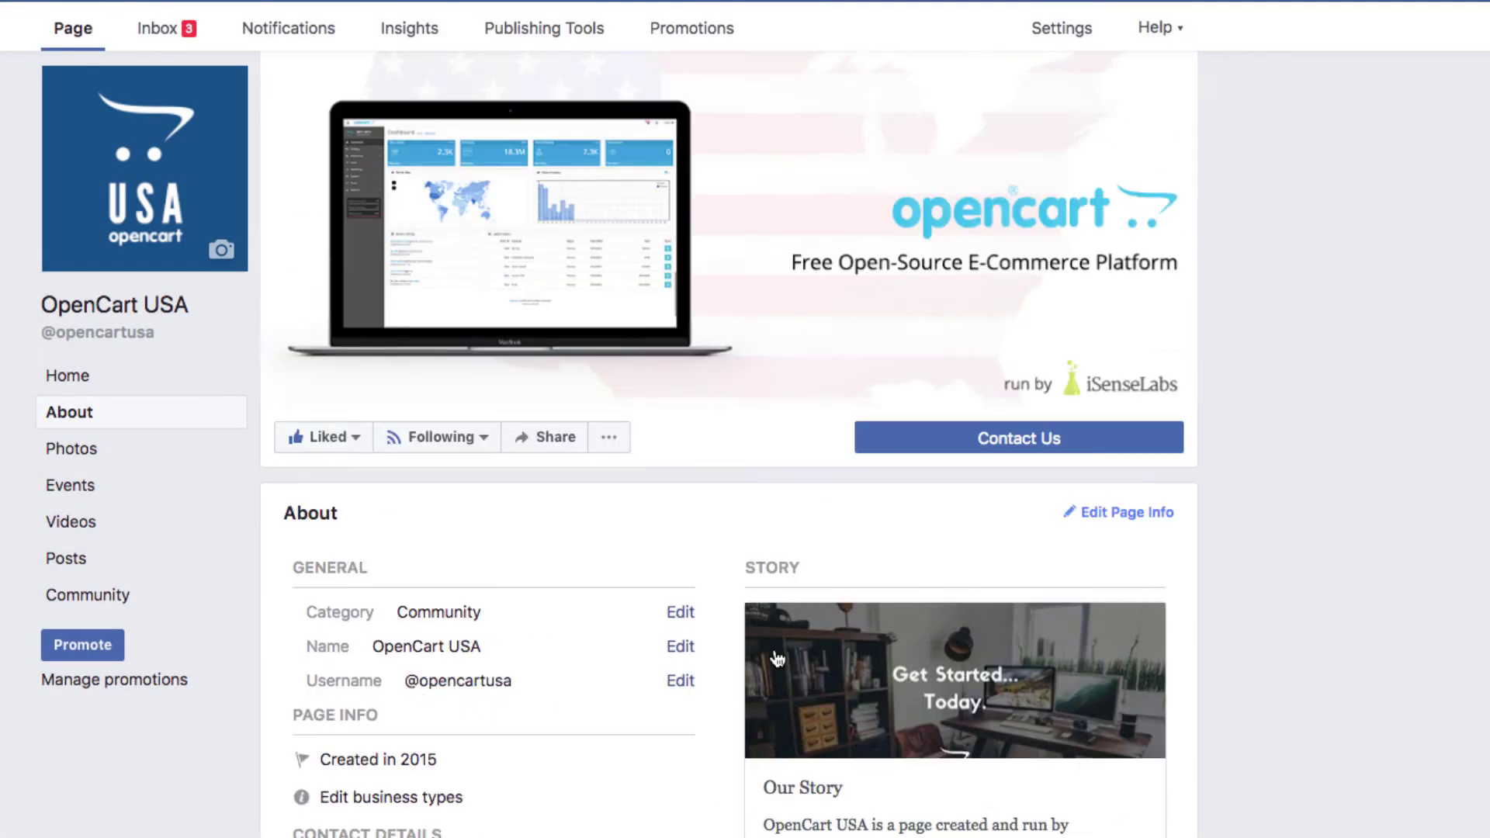
{"action": "left_click", "coordinate": [1059, 41]}
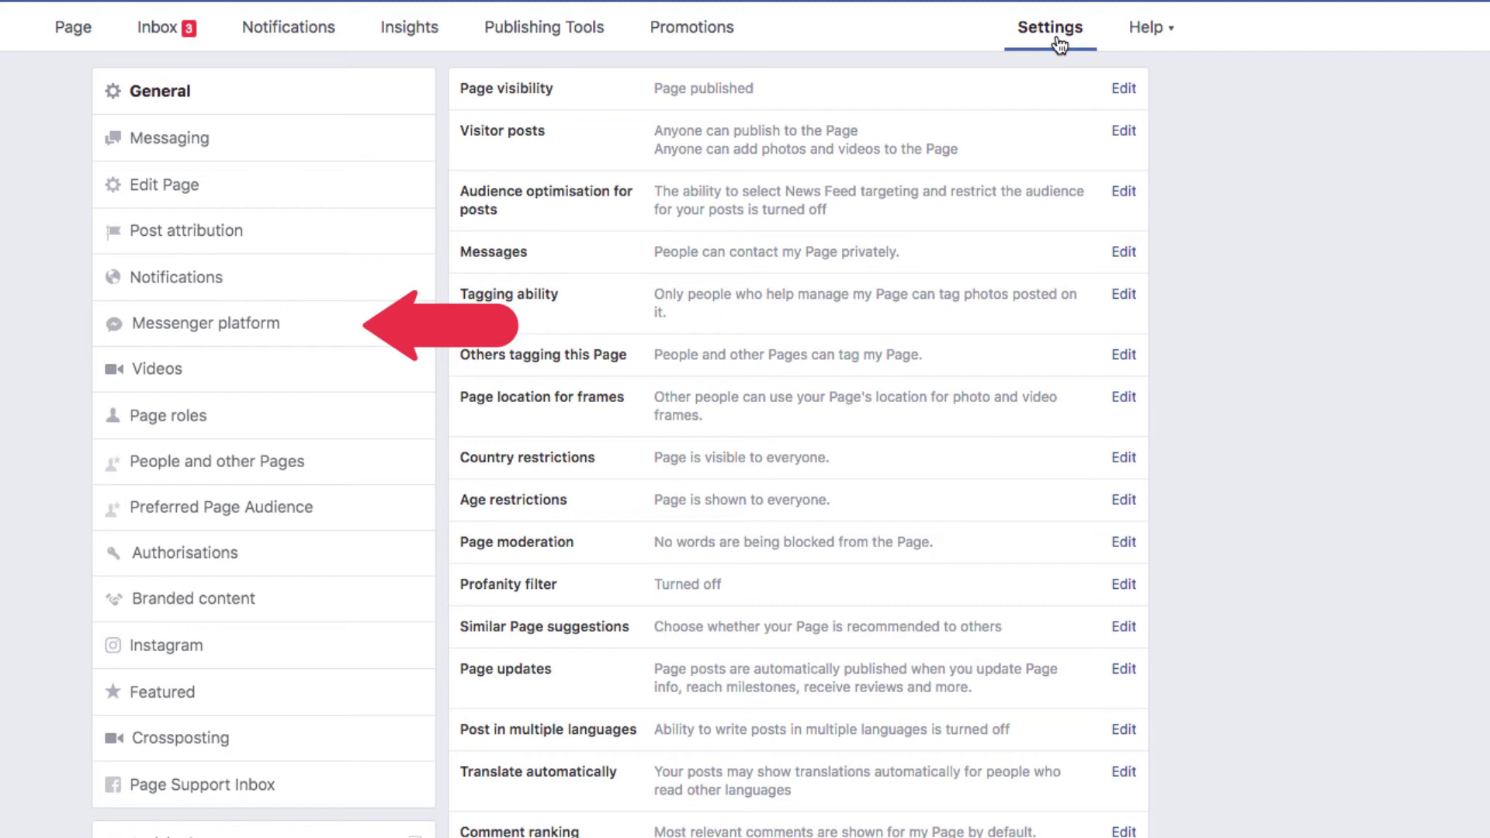
{"action": "left_click", "coordinate": [352, 336]}
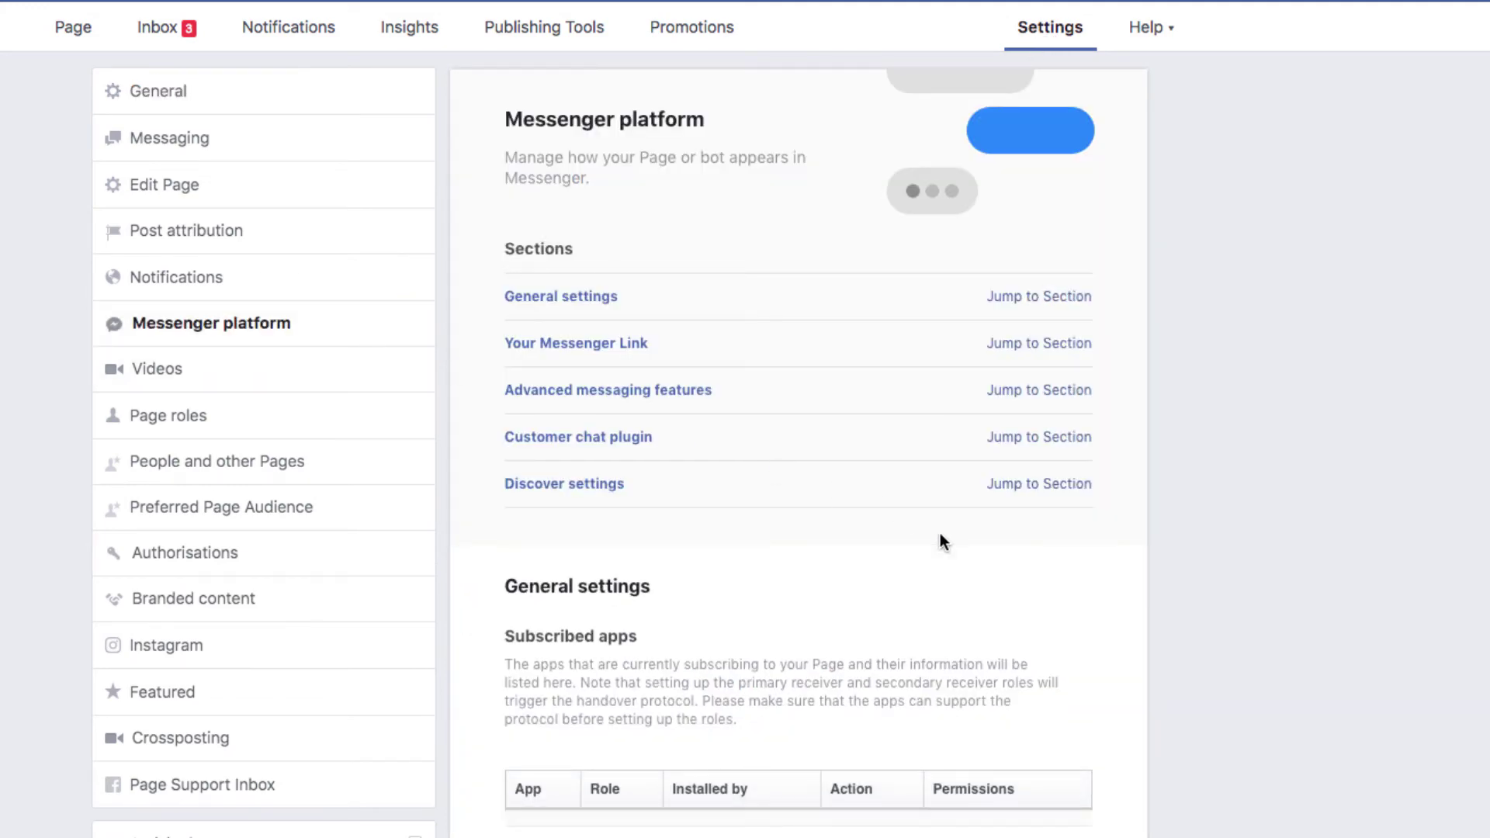
{"action": "scroll", "coordinate": [1114, 716], "scroll_direction": "down", "scroll_amount": 6}
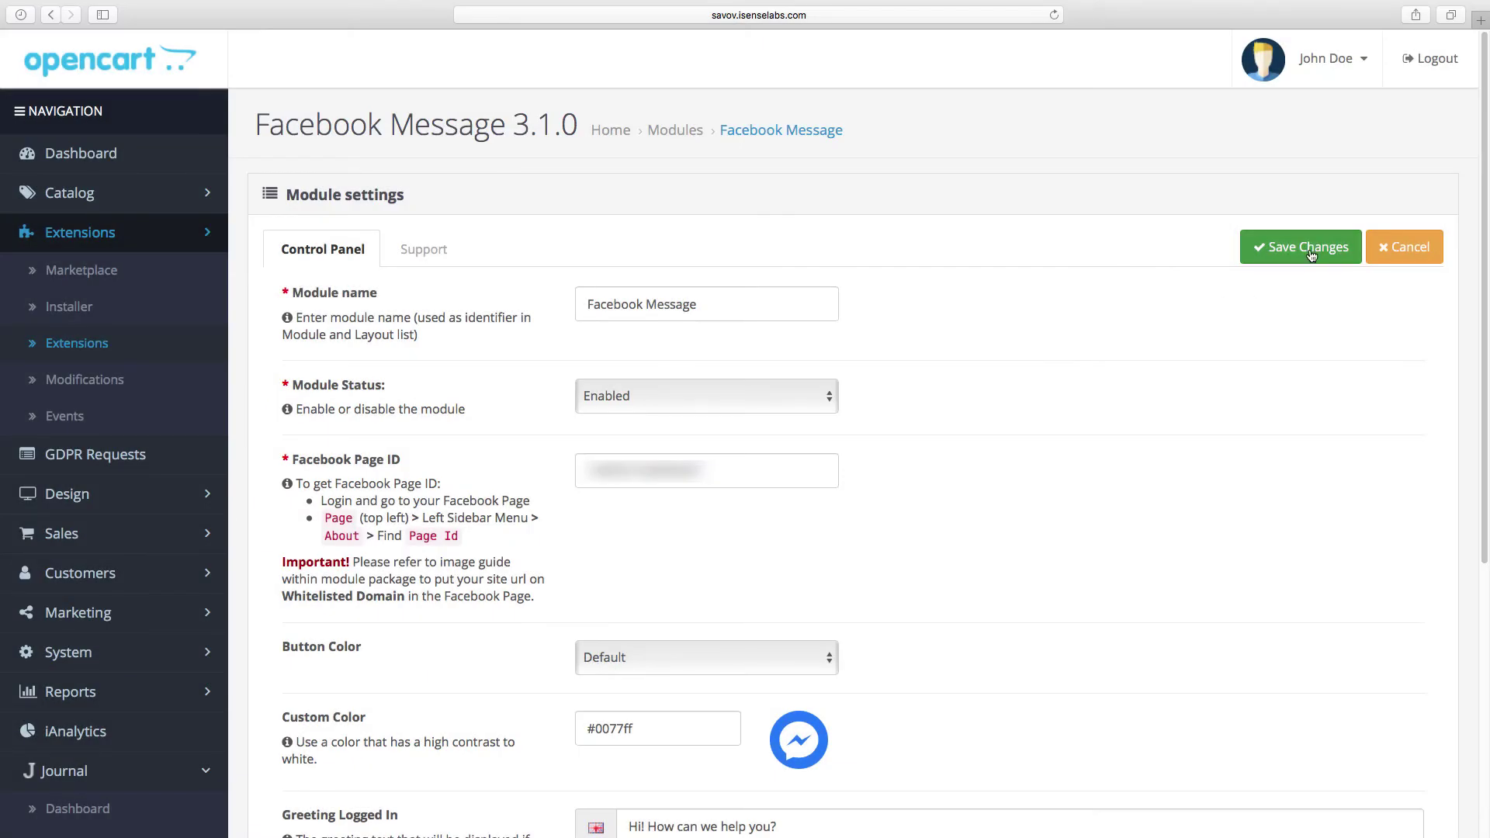
- Save the module, then set Facebook Message in the Home layout's Content Bottom and save the layout
{"action": "left_click", "coordinate": [1310, 254]}
{"action": "left_click", "coordinate": [147, 493]}
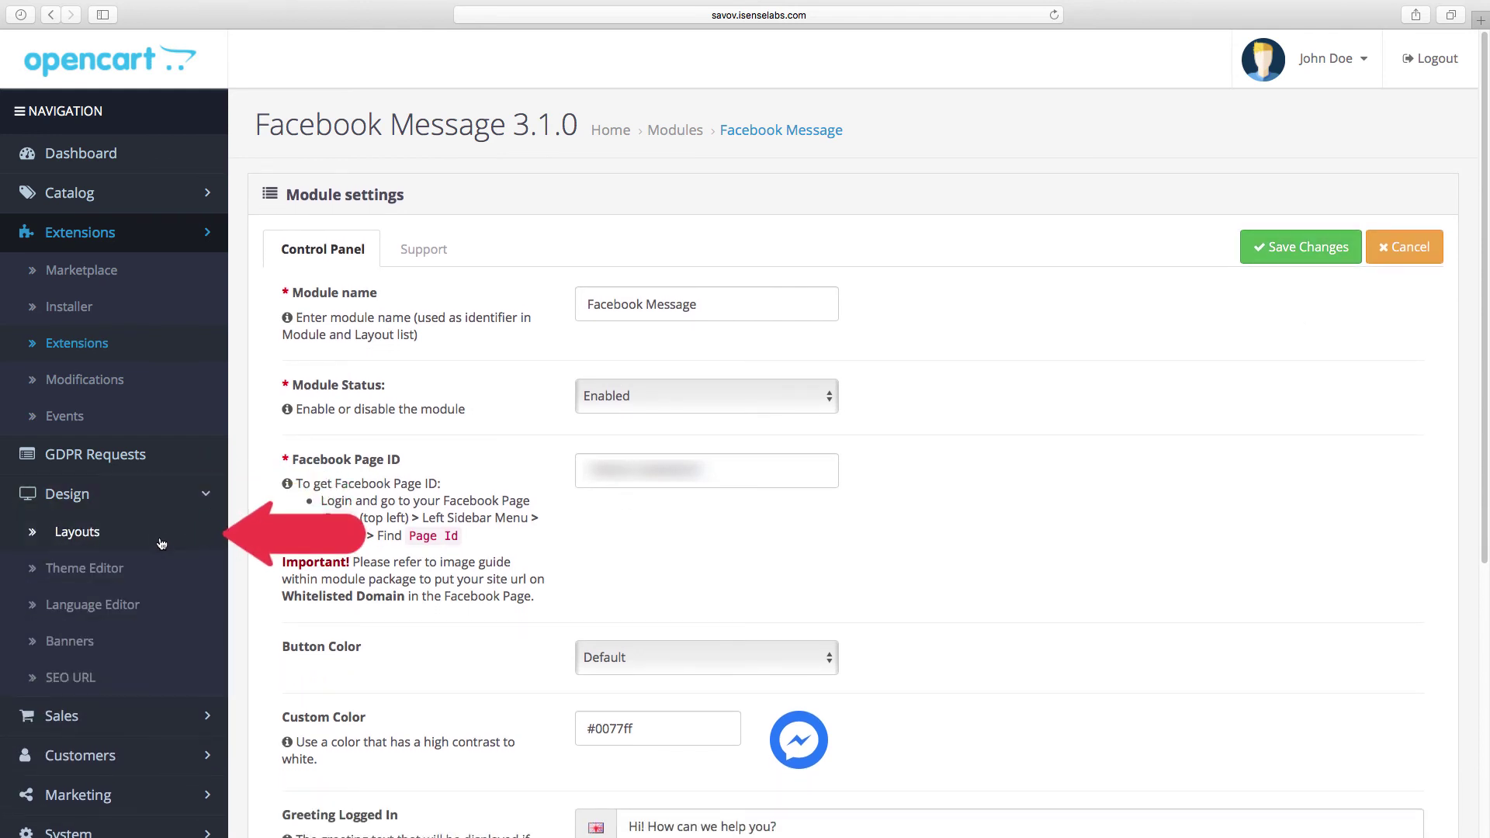
{"action": "left_click", "coordinate": [160, 544]}
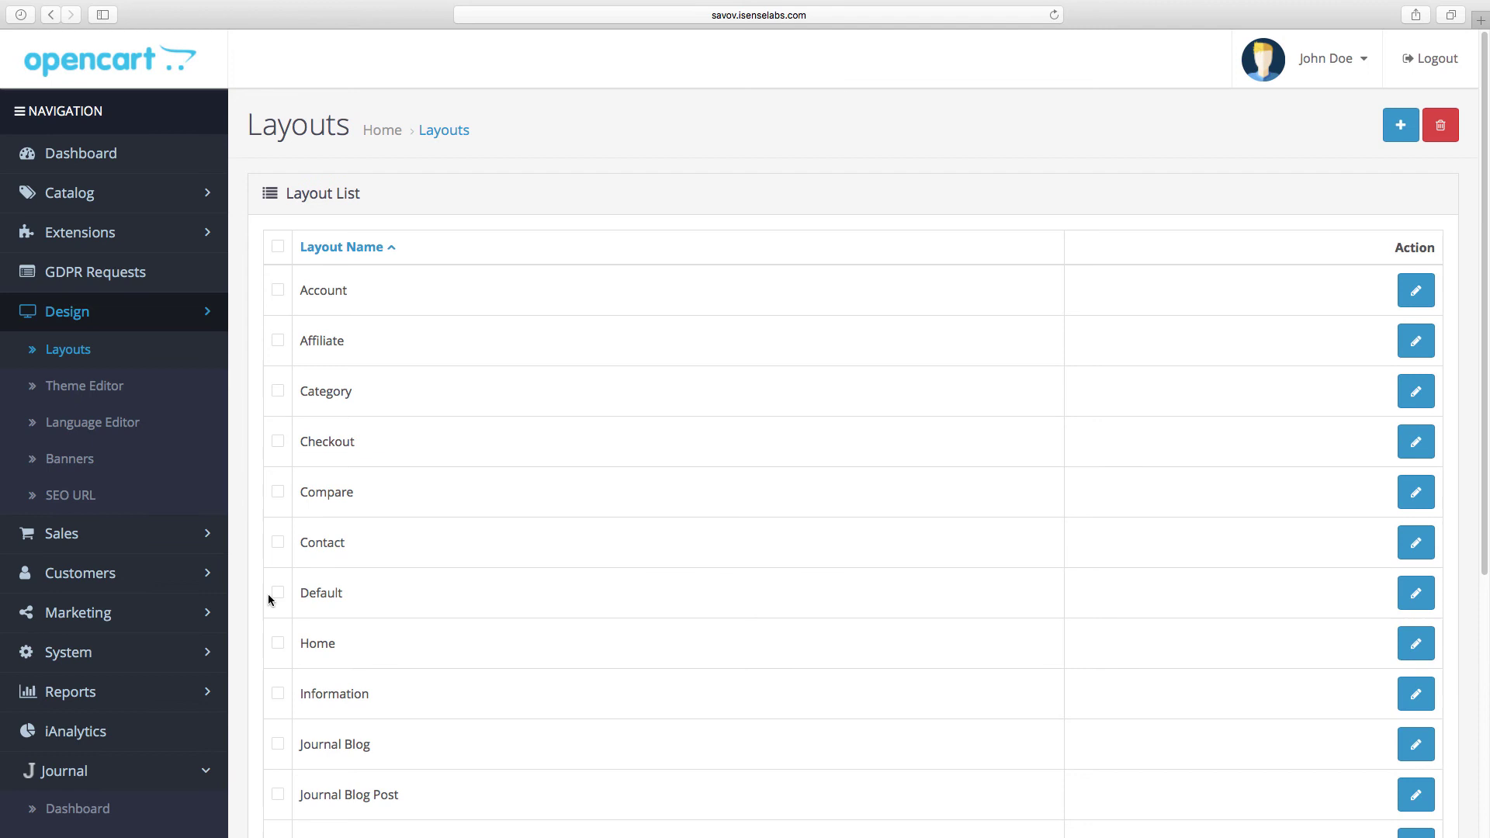
{"action": "left_click", "coordinate": [1416, 644]}
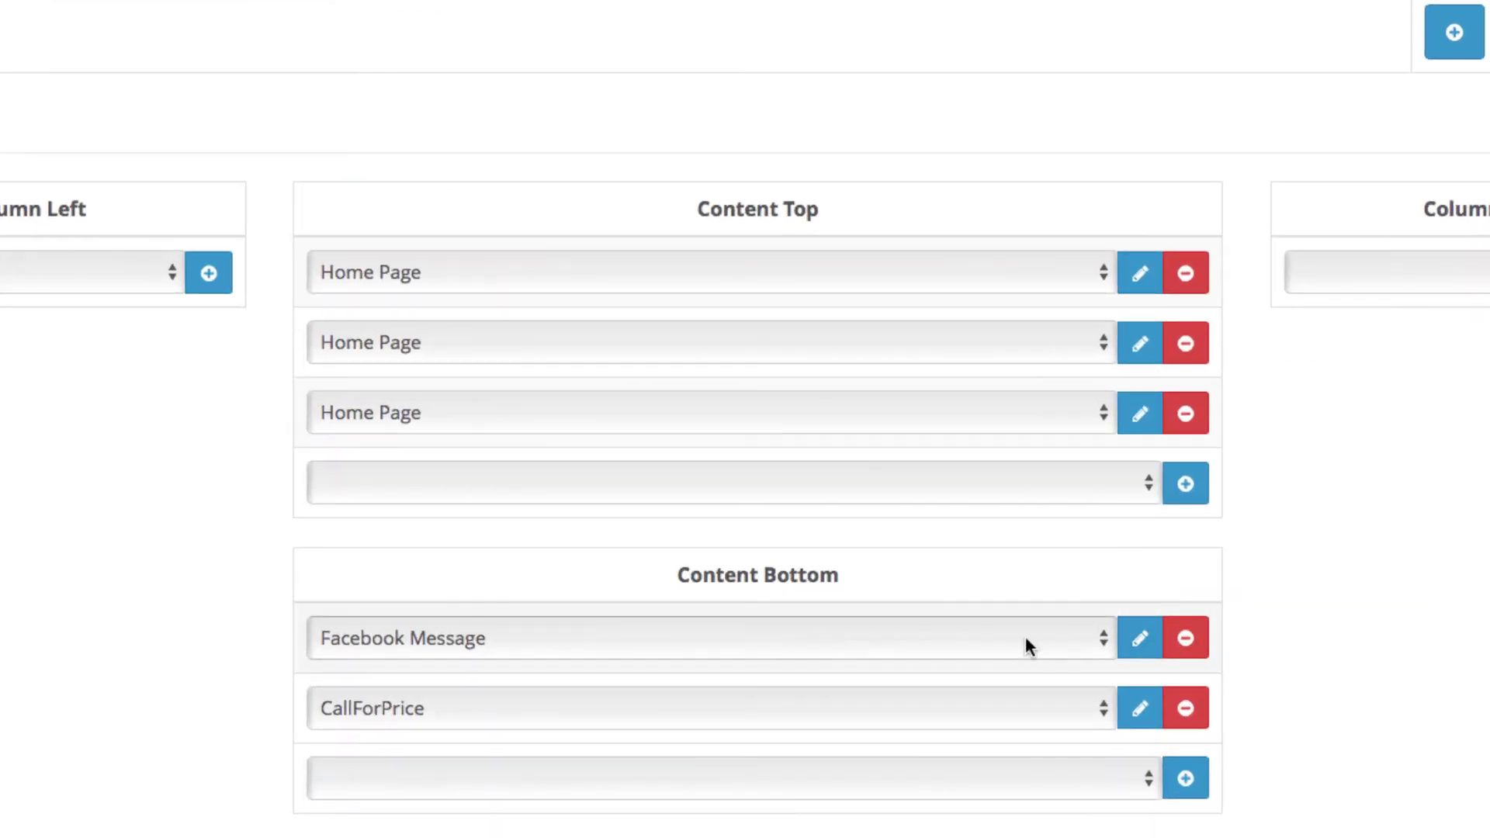
{"action": "left_click", "coordinate": [1017, 644]}
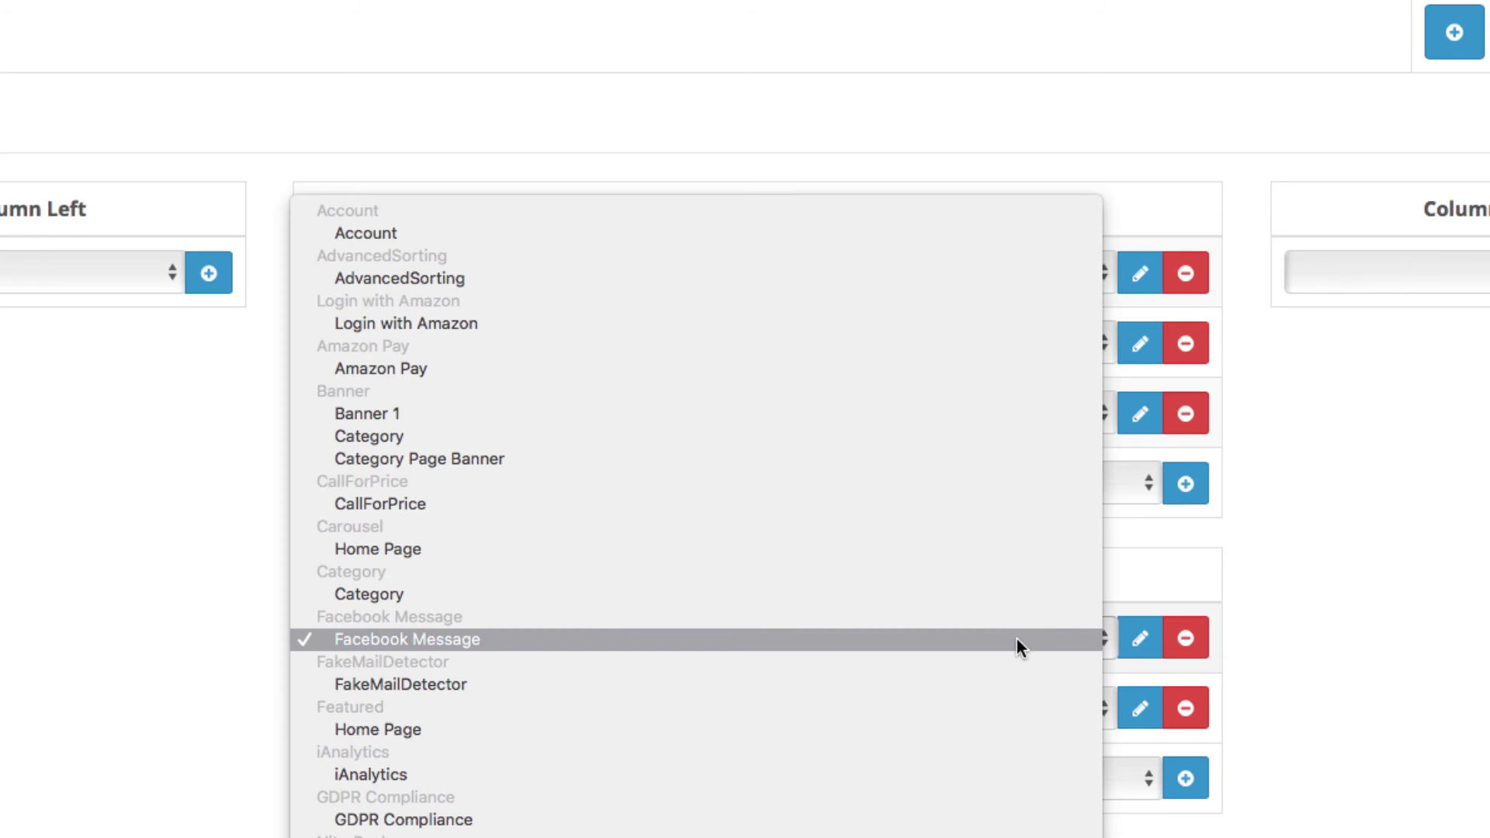
{"action": "left_click", "coordinate": [1017, 639]}
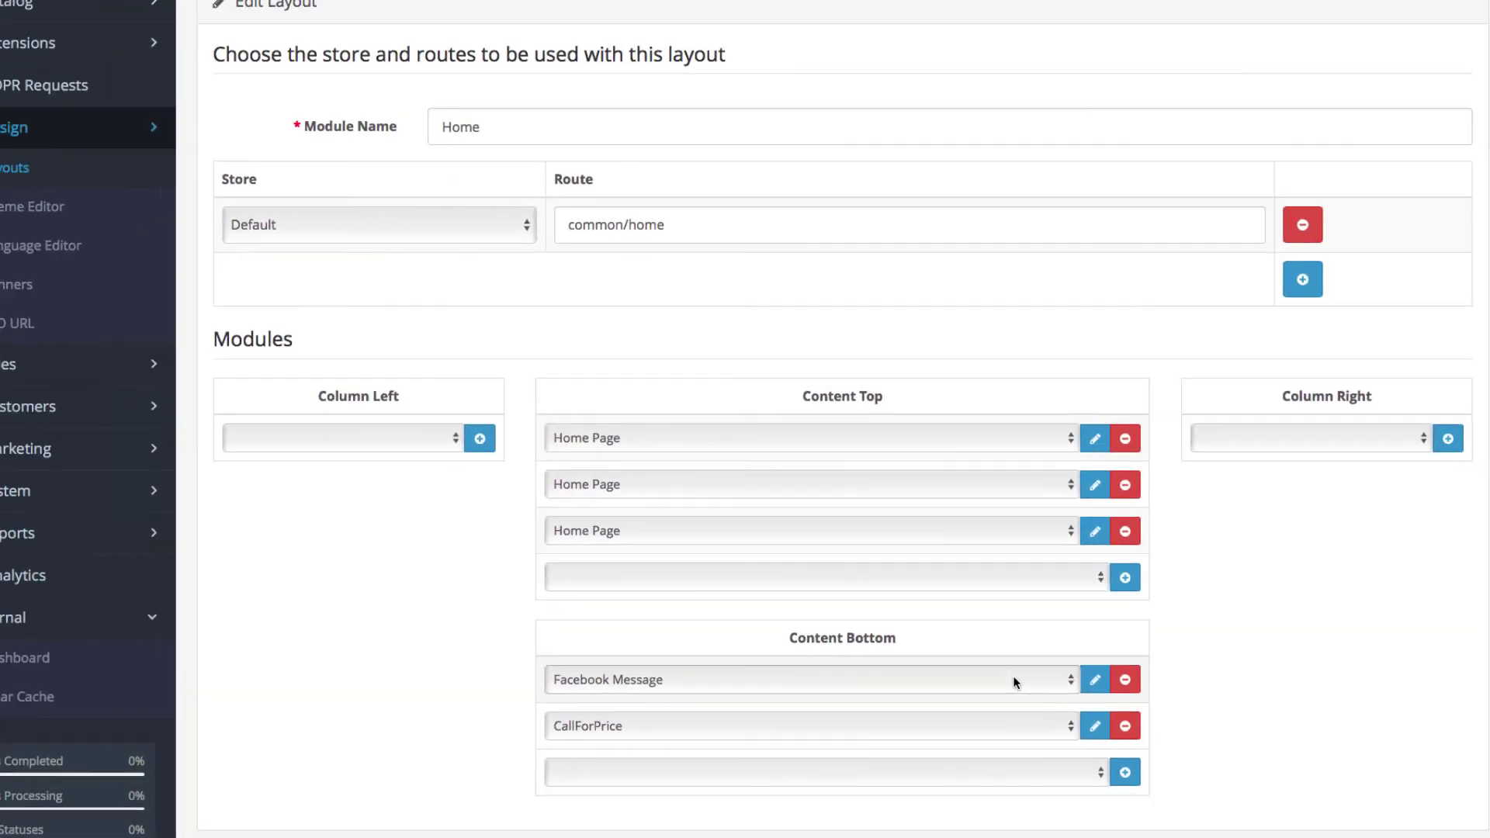
{"action": "left_click", "coordinate": [1398, 131]}
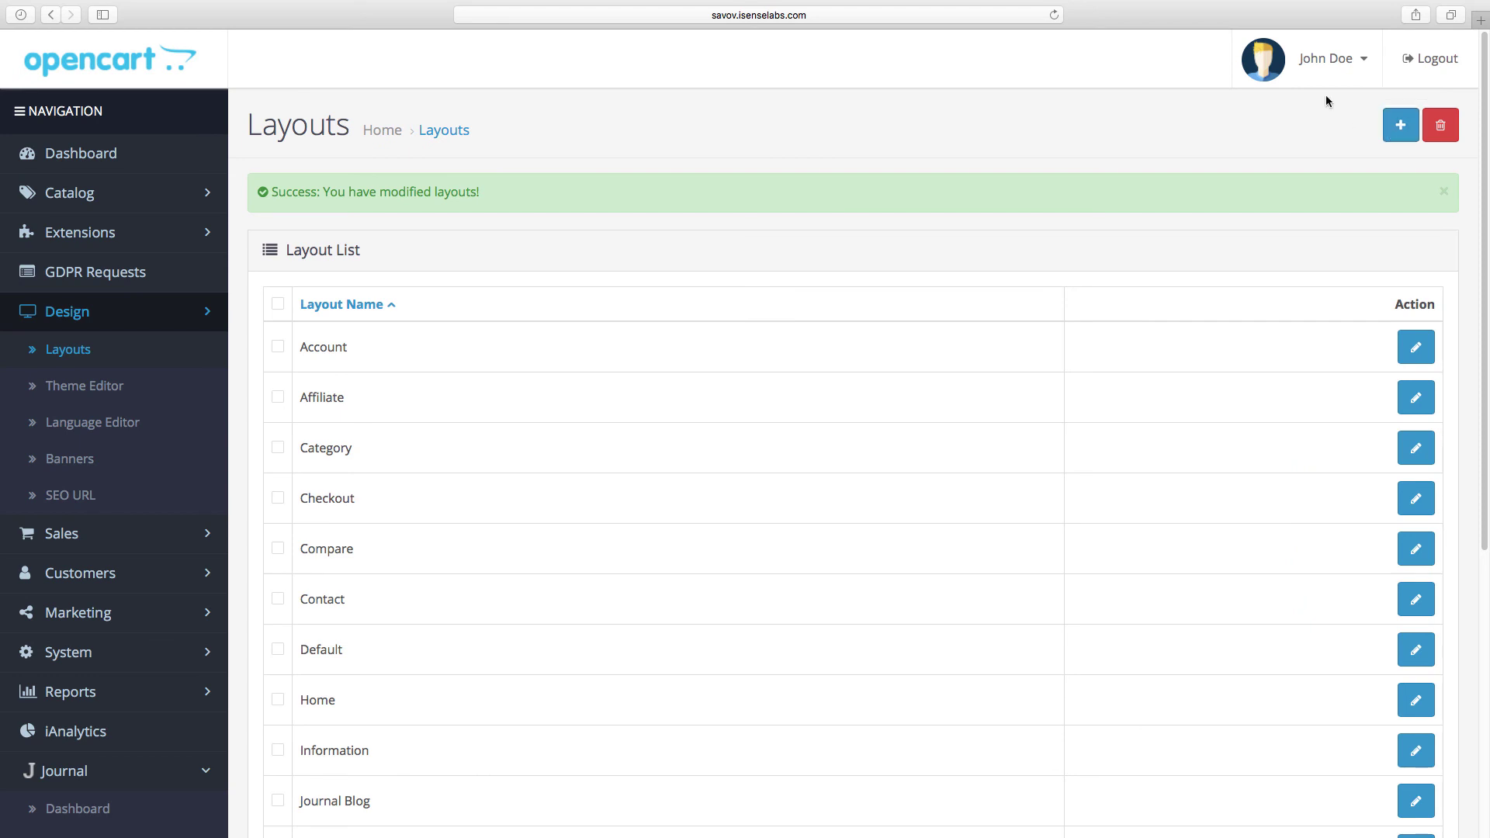
- Open 'Your Store' from the admin user menu to view the storefront in a new tab
{"action": "left_click", "coordinate": [1323, 78]}
{"action": "left_click", "coordinate": [1297, 182]}
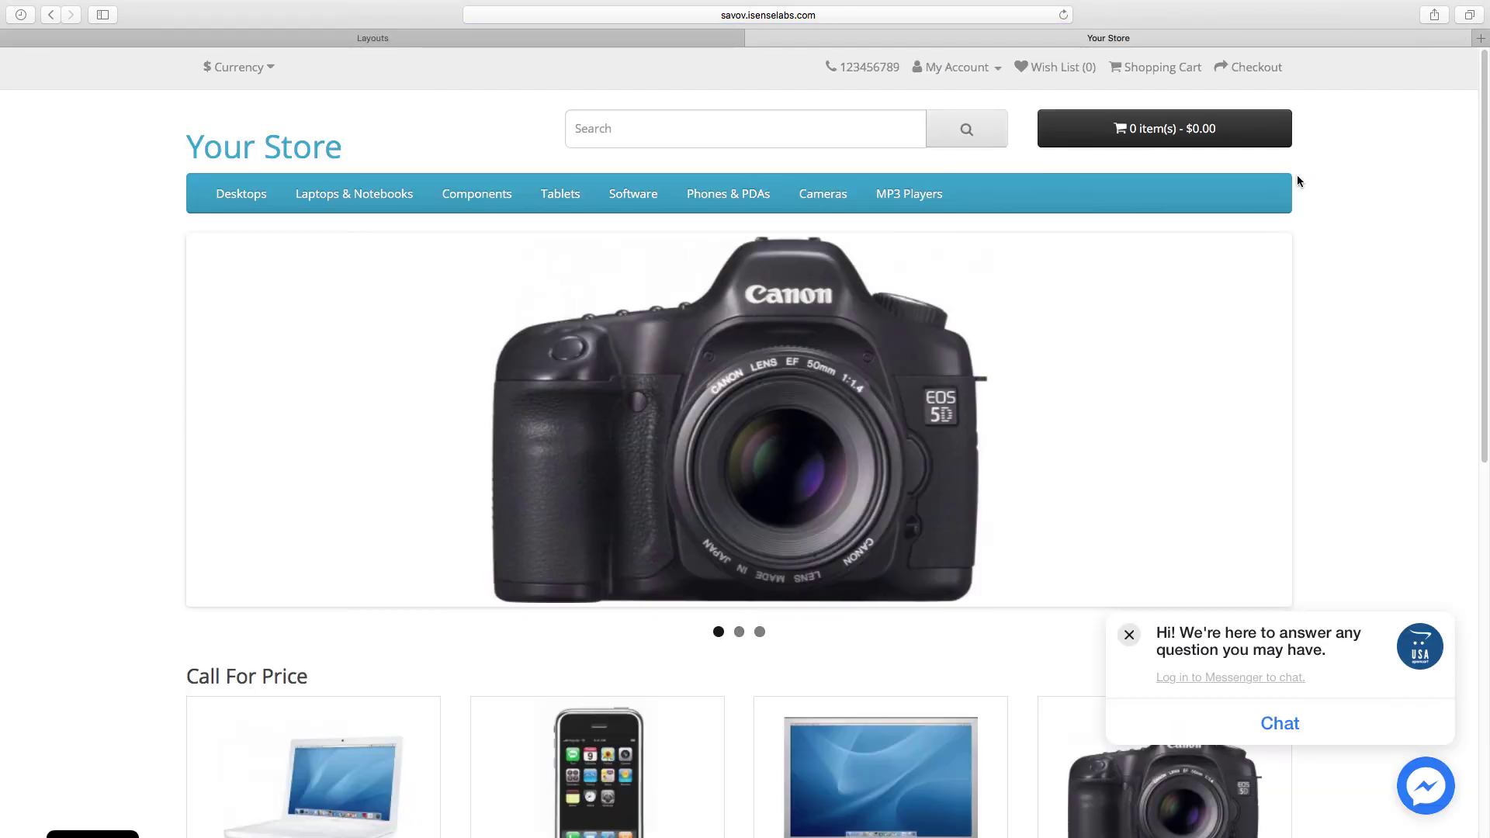